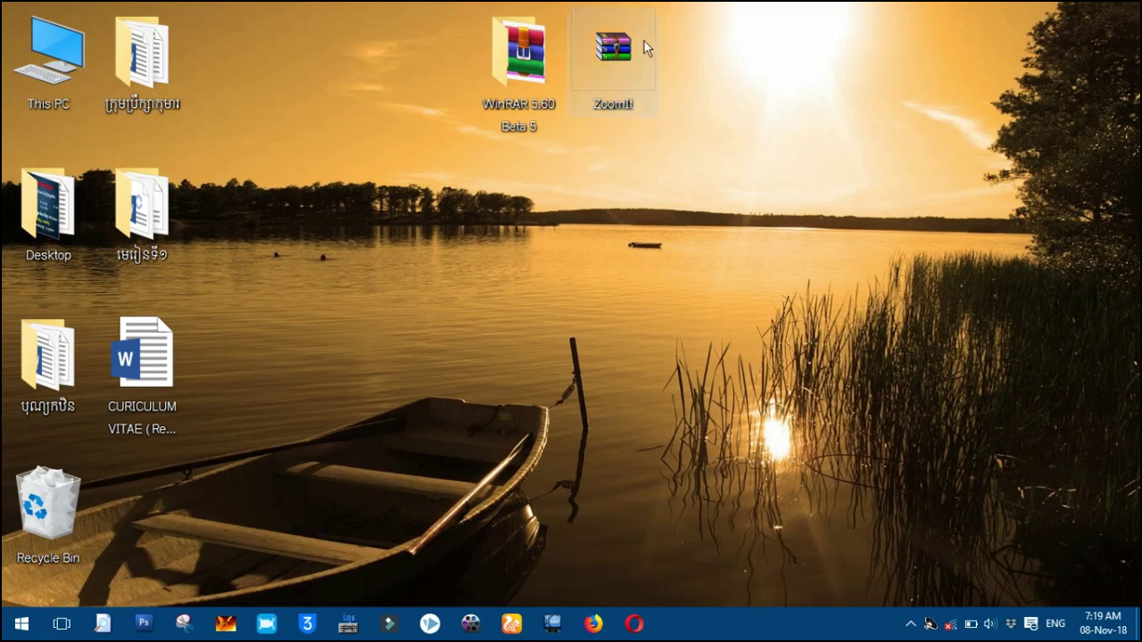
Step: Open the ZoomIt archive from the desktop to view its contents, dismiss the WinRAR licence reminder and close the archive
double_click(611, 57)
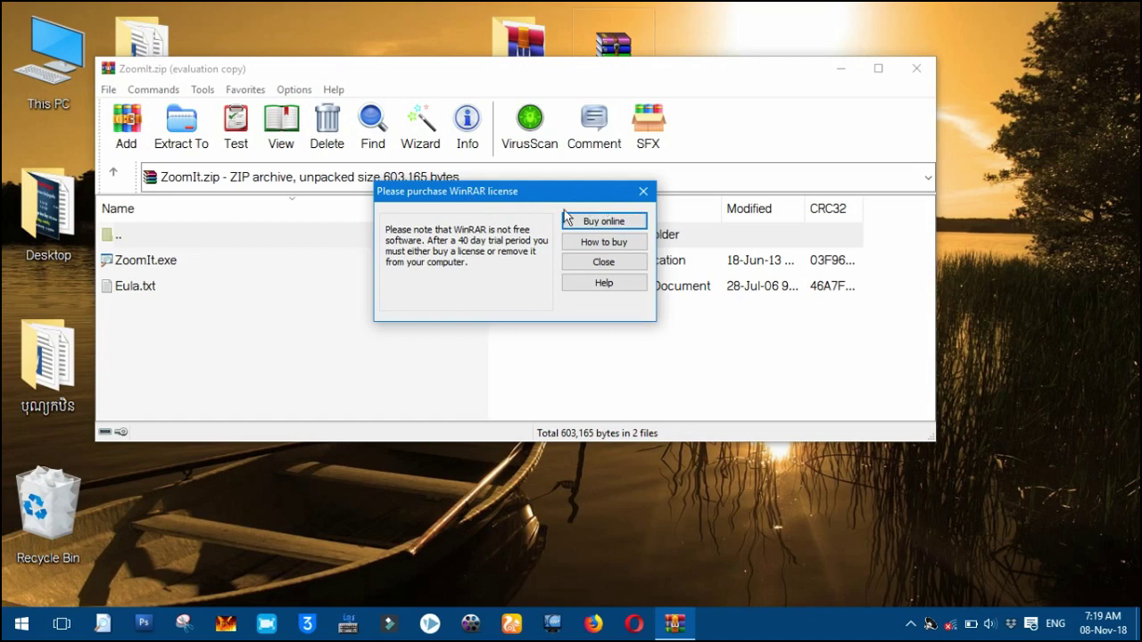
left_click(649, 191)
left_click(916, 68)
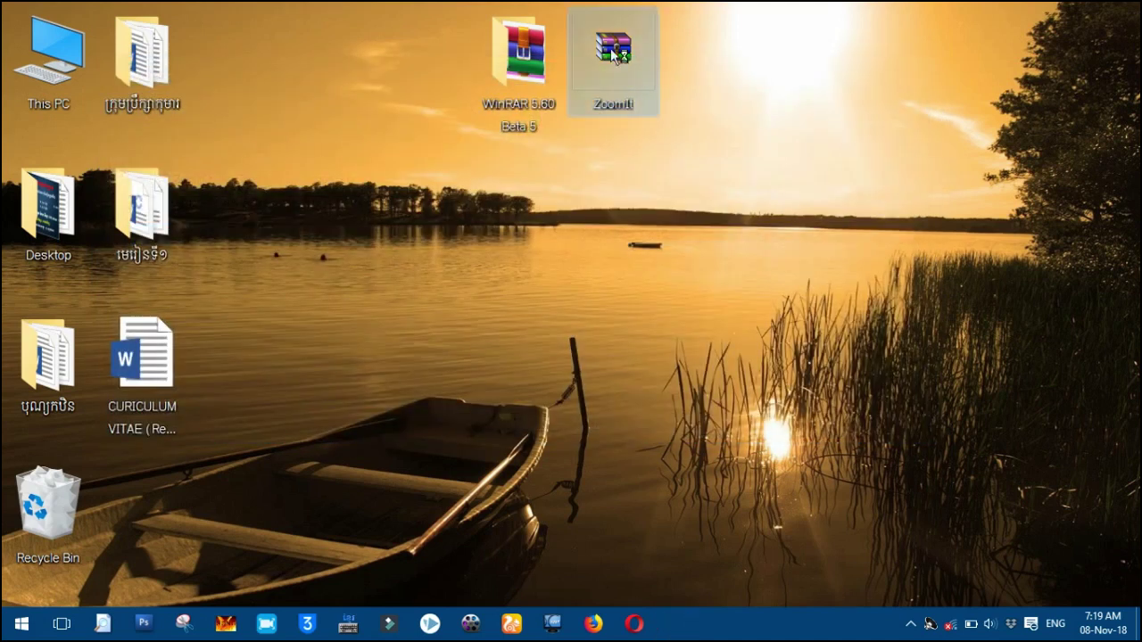
double_click(613, 53)
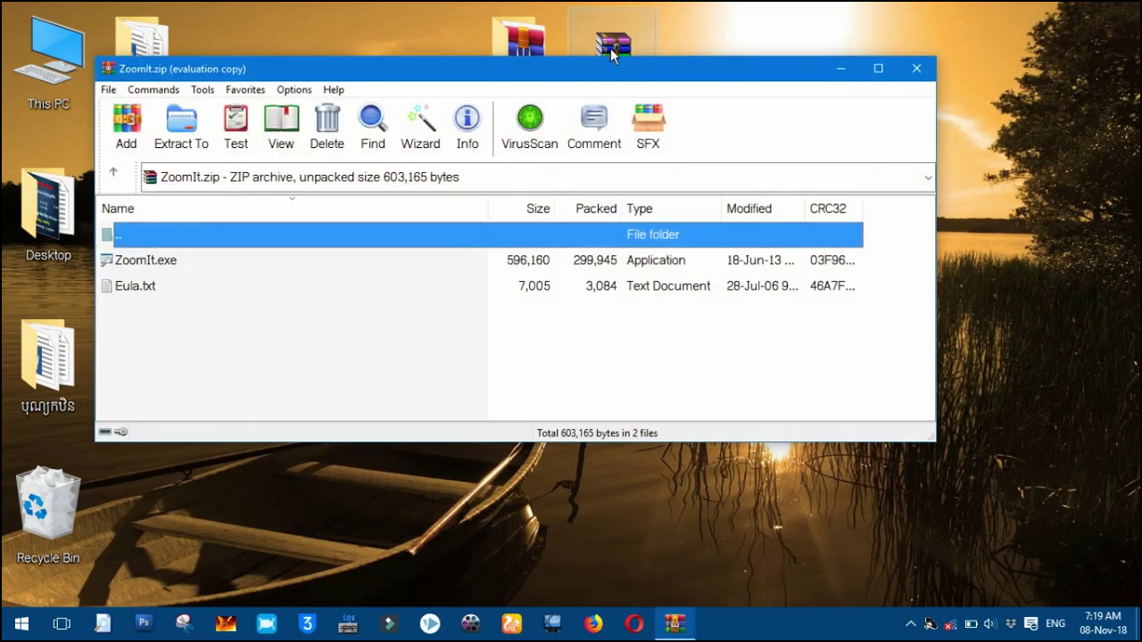
left_click_drag(465, 197, 404, 310)
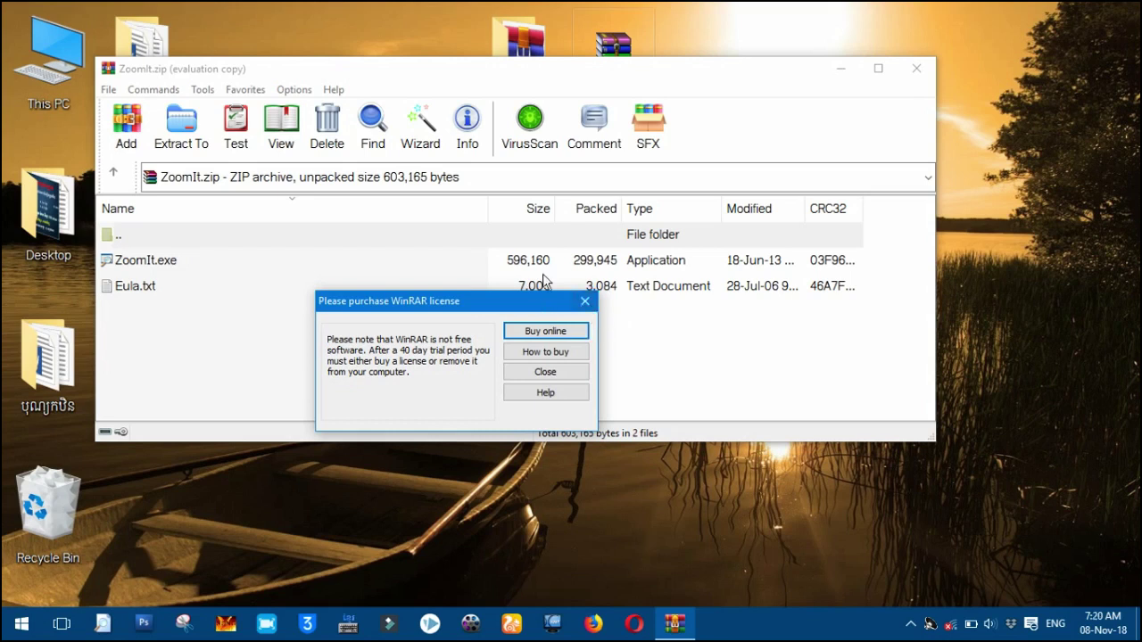
left_click_drag(538, 304, 581, 182)
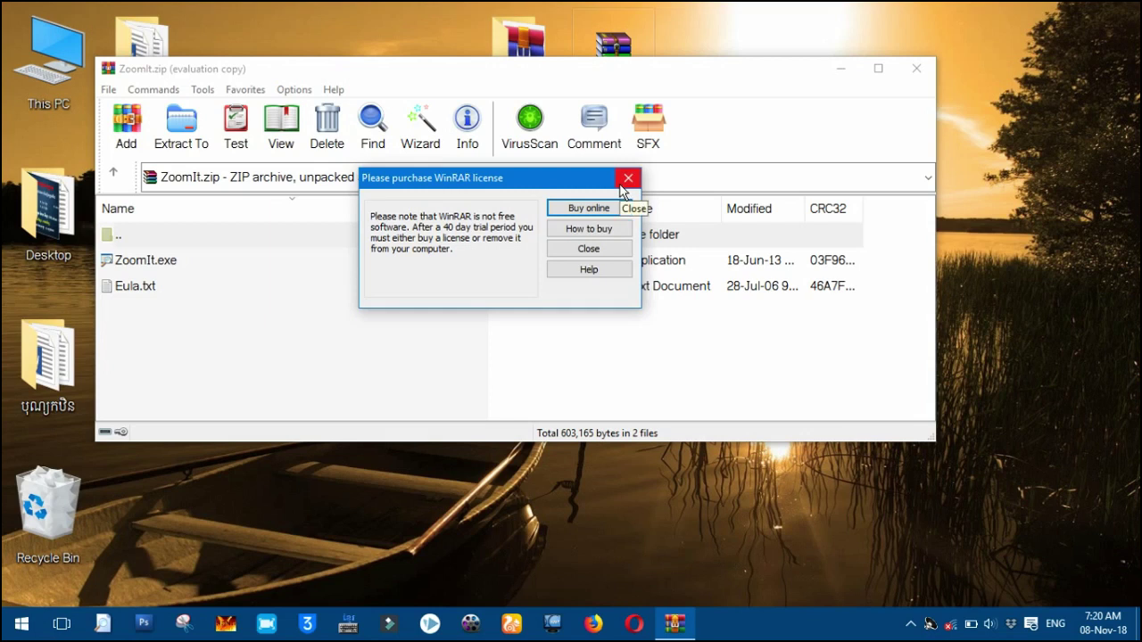
left_click(621, 183)
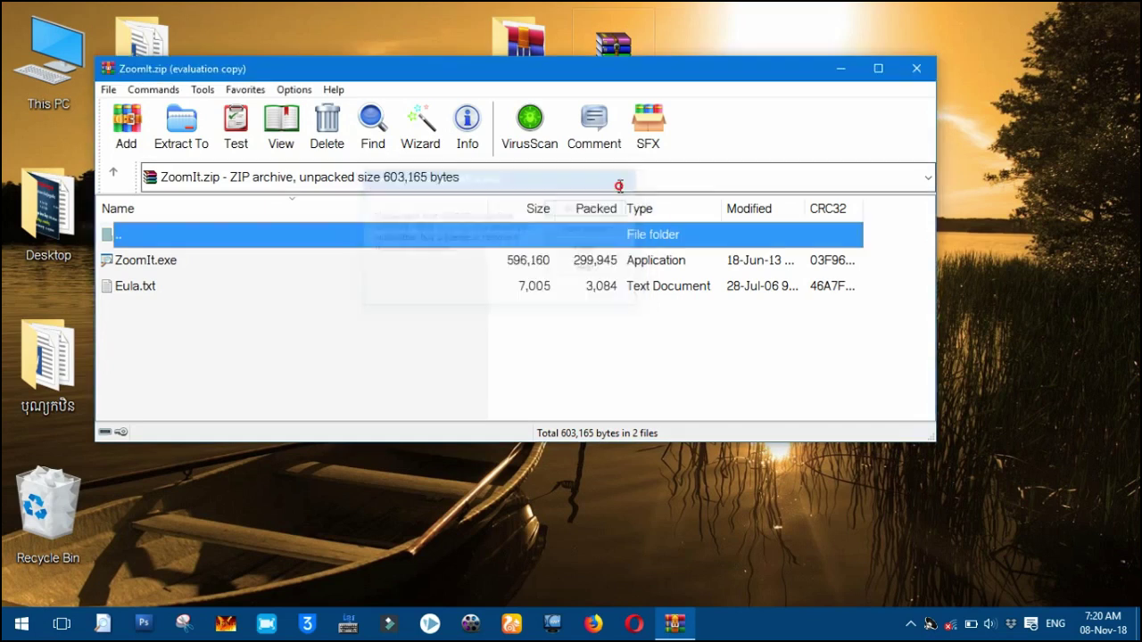
left_click(911, 77)
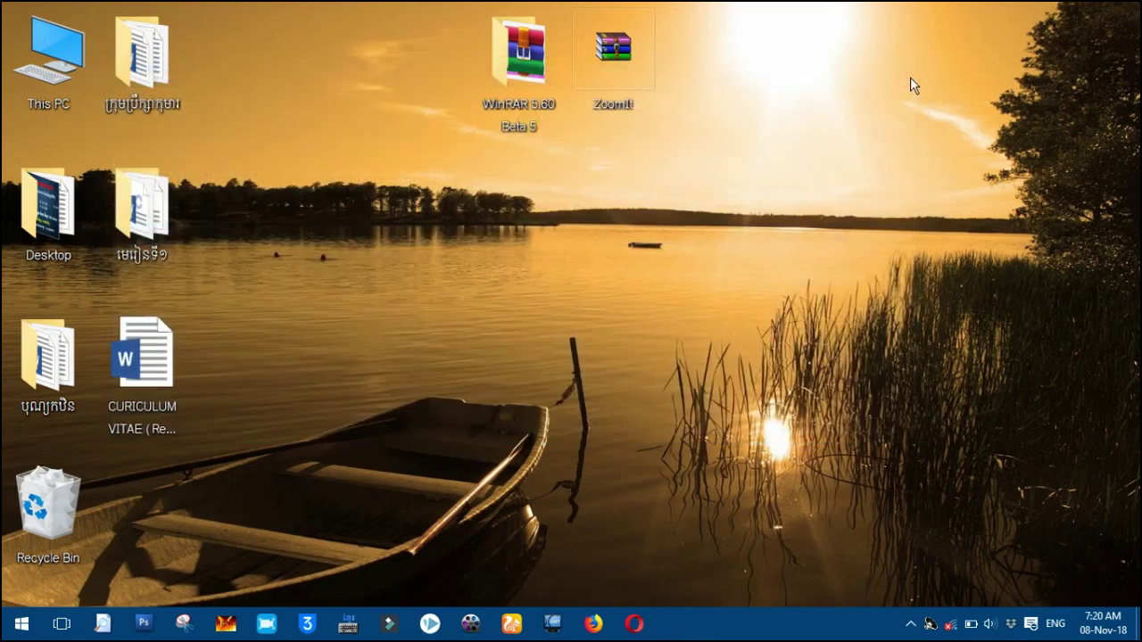
right_click(529, 190)
left_click(574, 240)
right_click(572, 236)
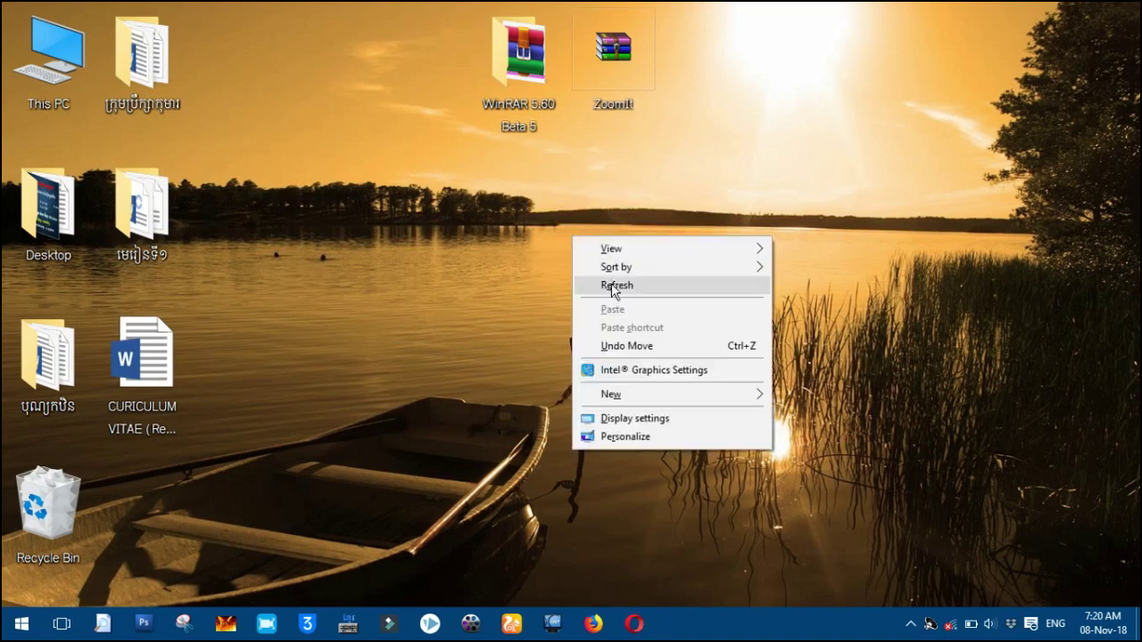
left_click(611, 283)
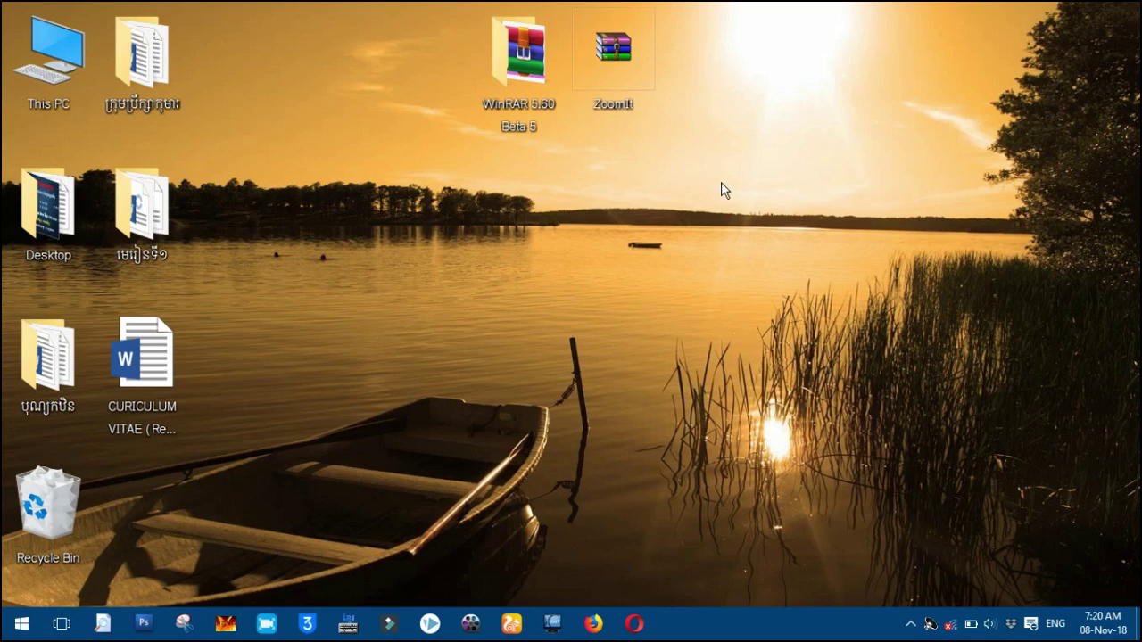
right_click(656, 194)
left_click(689, 246)
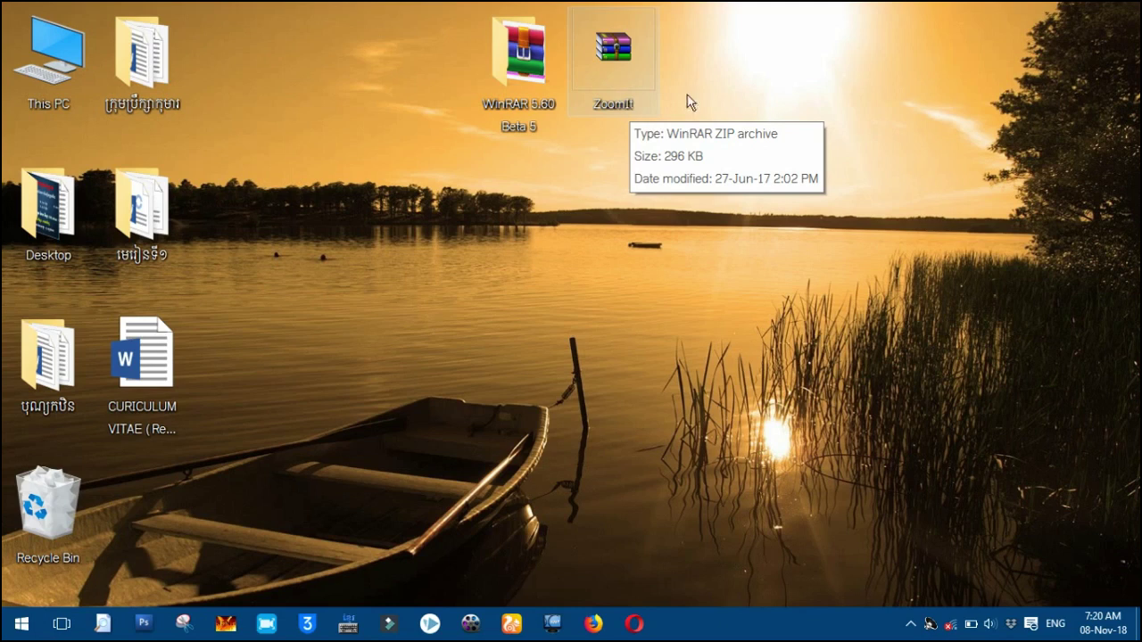
left_click(619, 56)
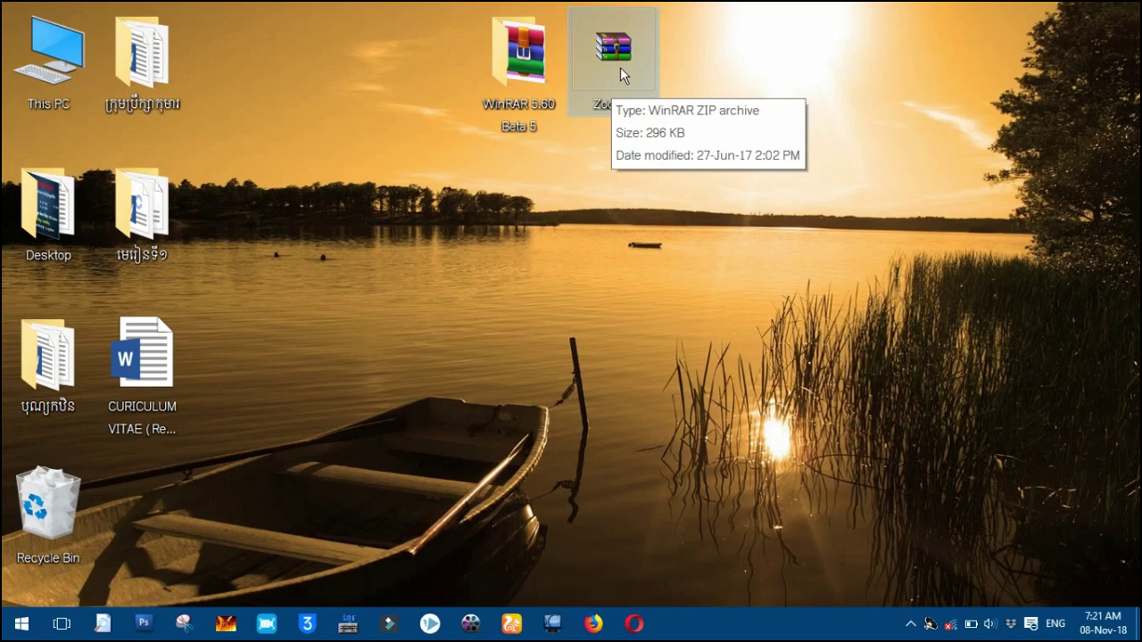
left_click(620, 67)
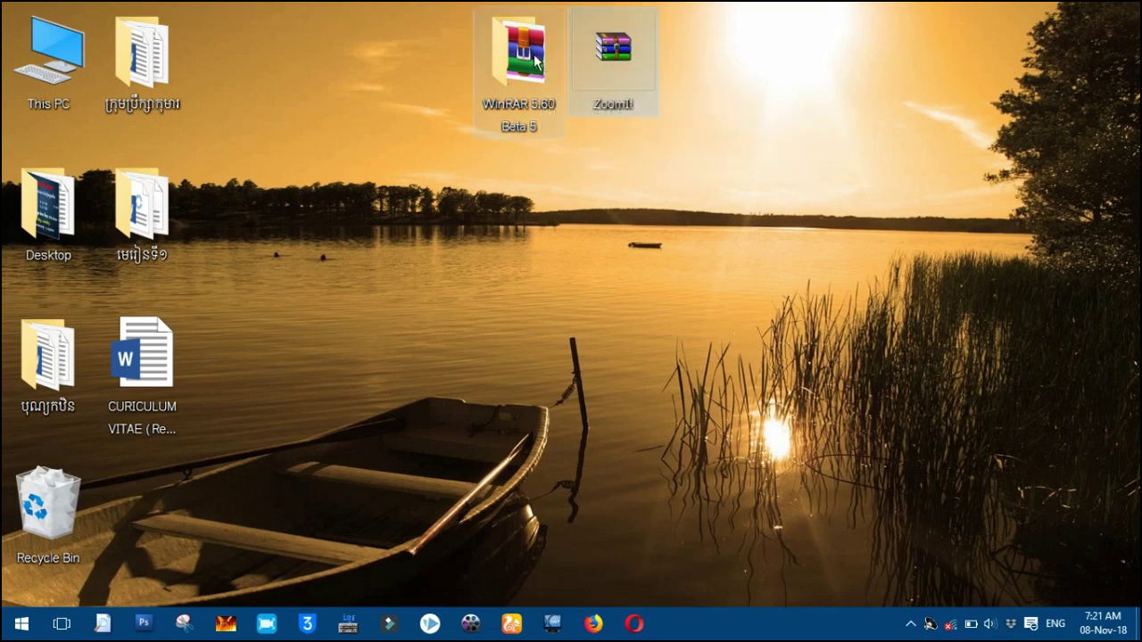
Step: Move the WinRAR 5.60 Beta 5 folder farther from ZoomIt on the desktop and examine its contents, including the keygen subfolder
left_click_drag(515, 76, 446, 59)
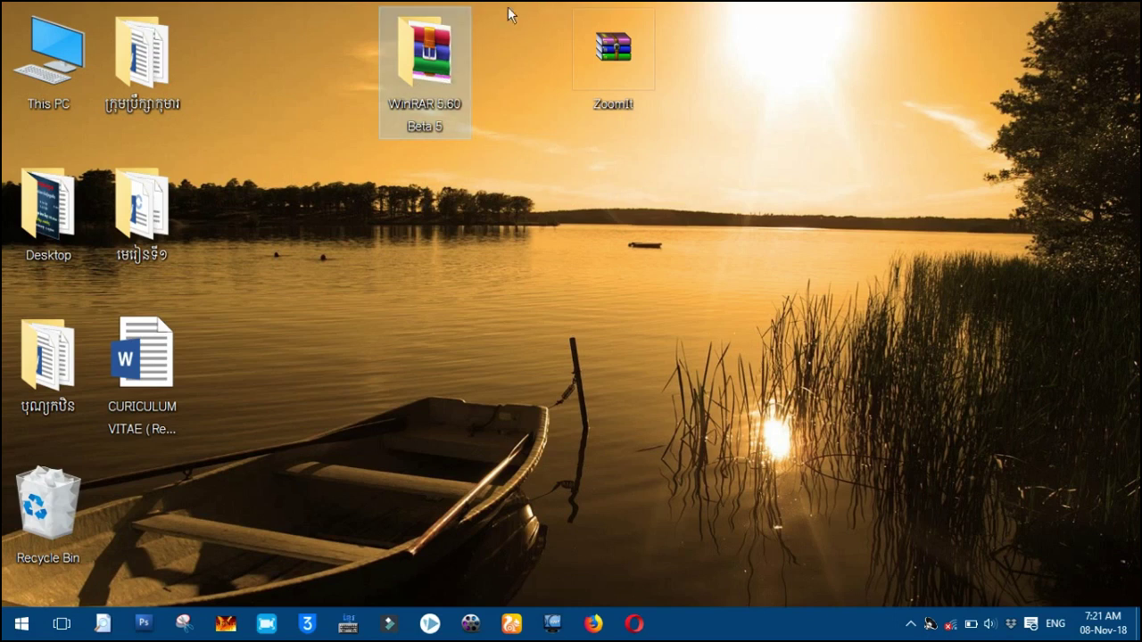
double_click(432, 63)
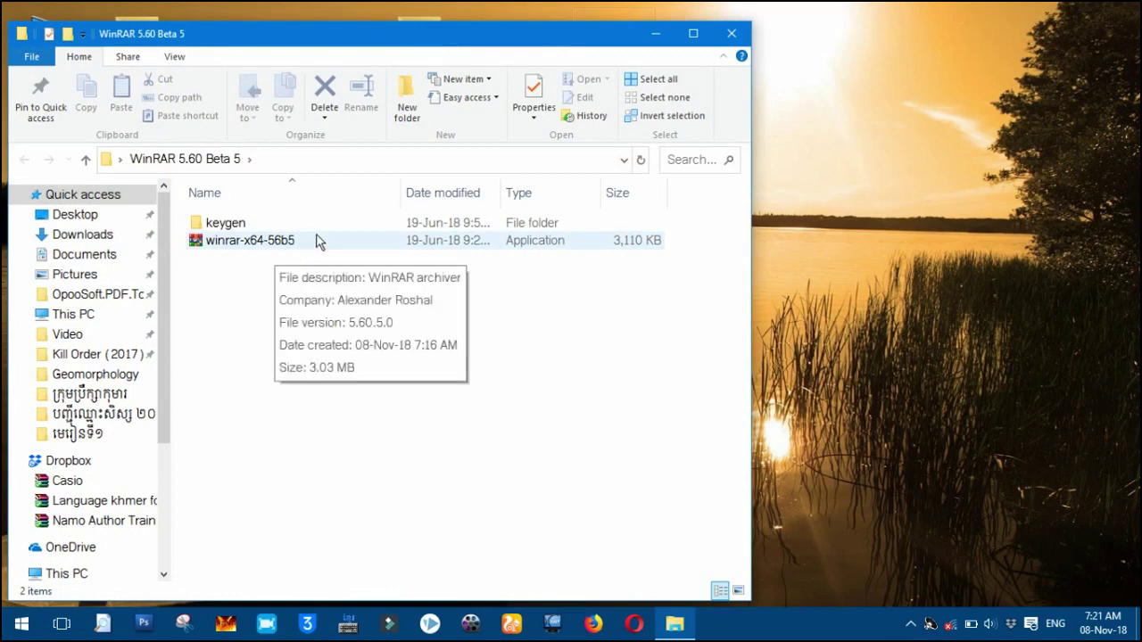
left_click(226, 229)
double_click(226, 228)
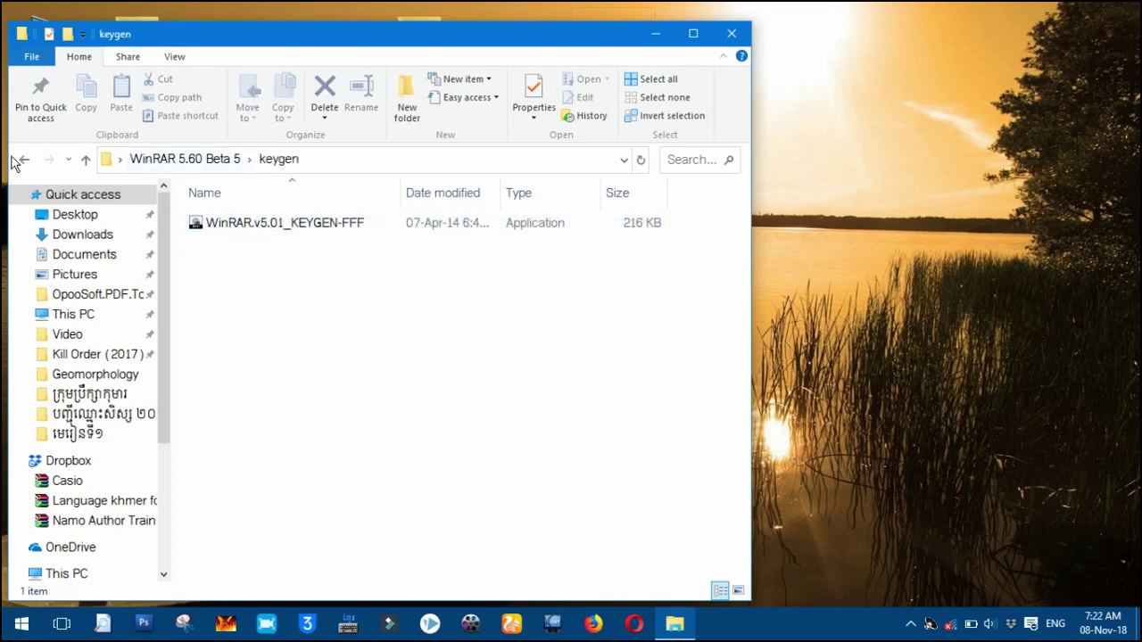
left_click(24, 160)
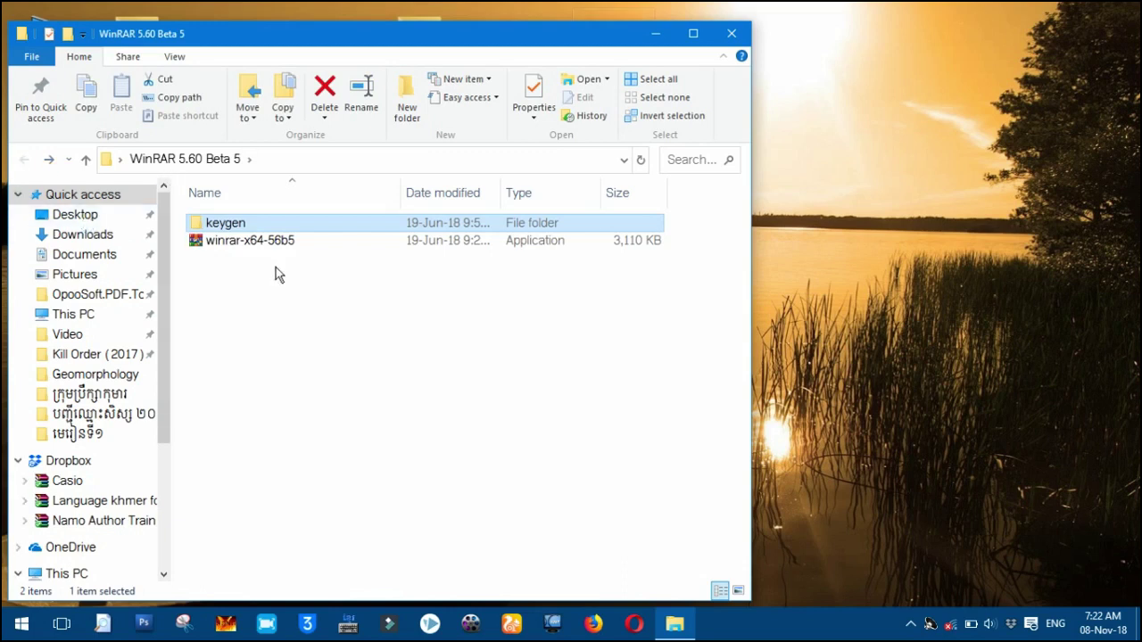
left_click(250, 243)
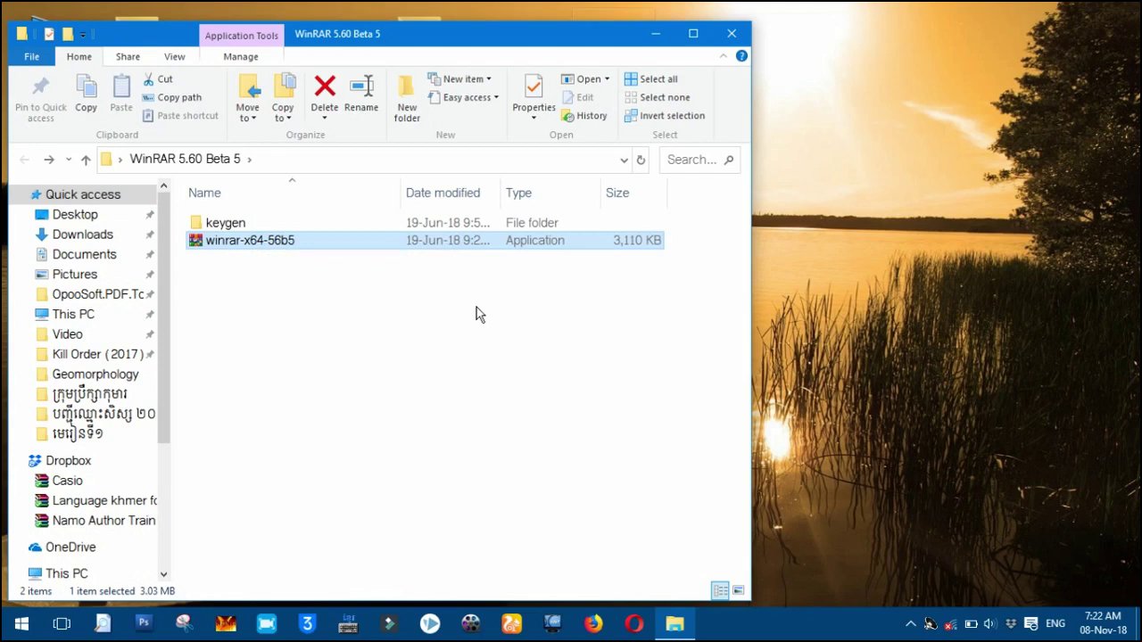
Step: Find and open Control Panel, and bring up its list of programs that can be uninstalled
left_click_drag(504, 40, 807, 155)
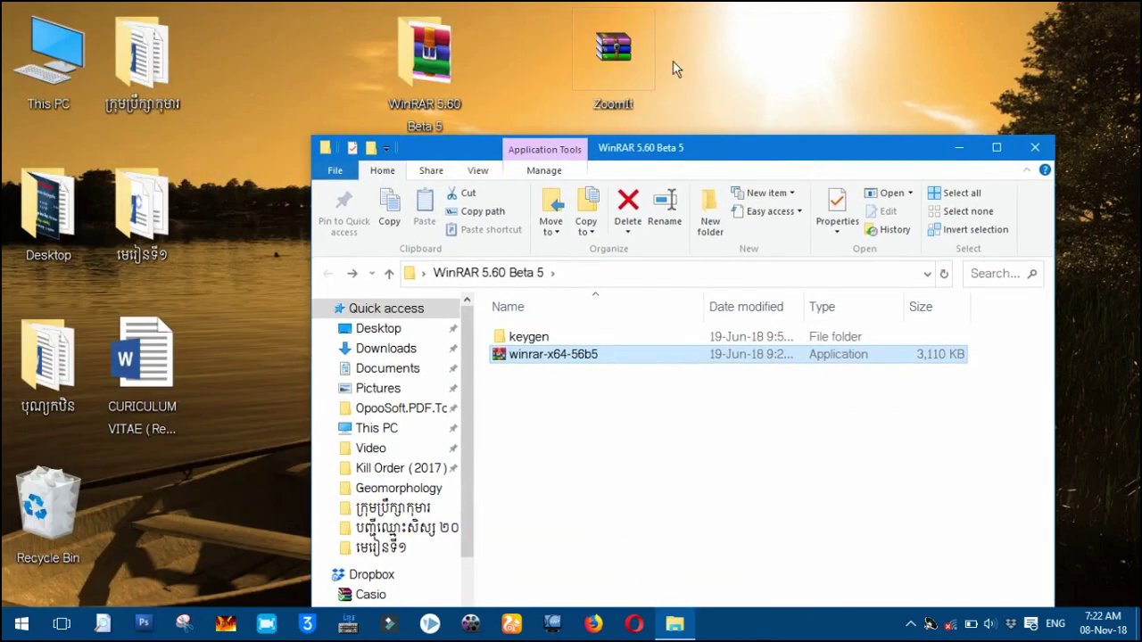
left_click(602, 71)
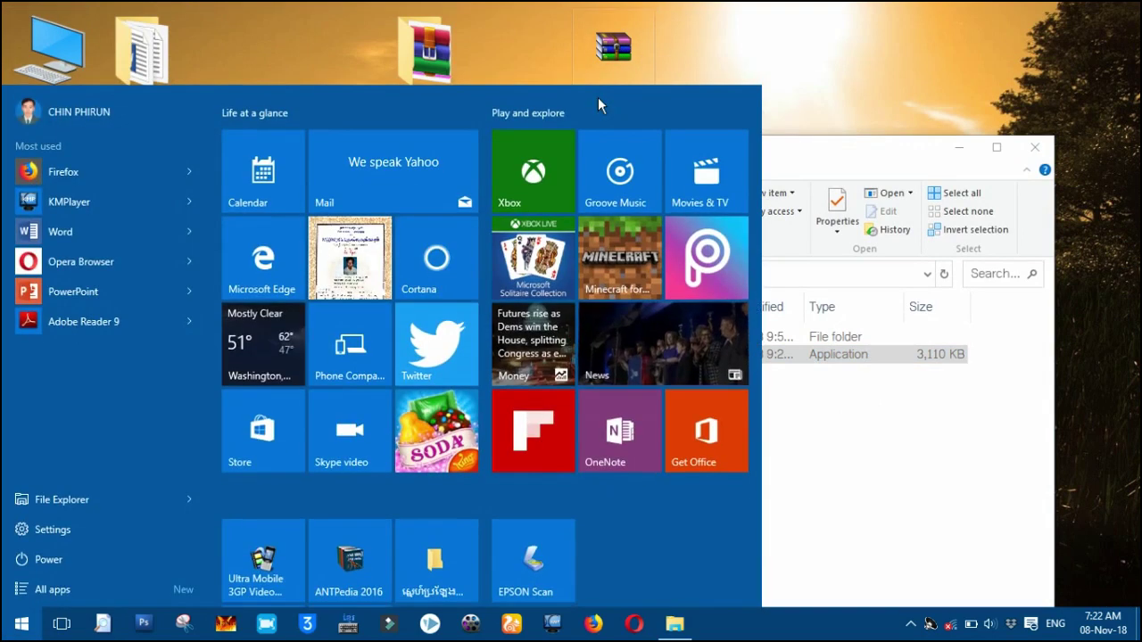
type("contro")
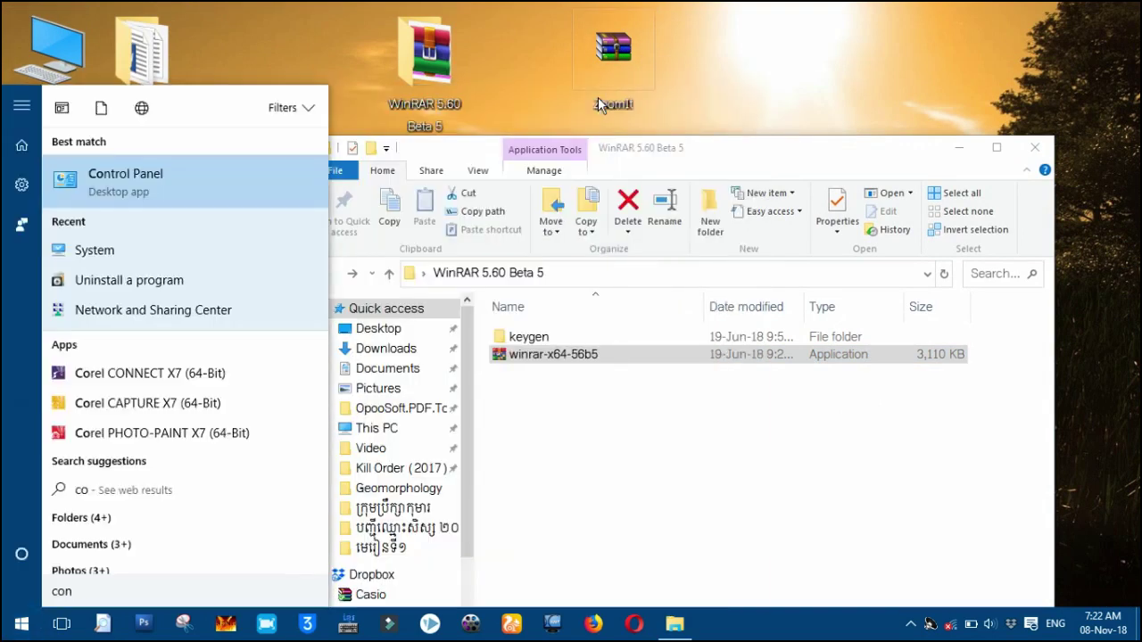
left_click(251, 169)
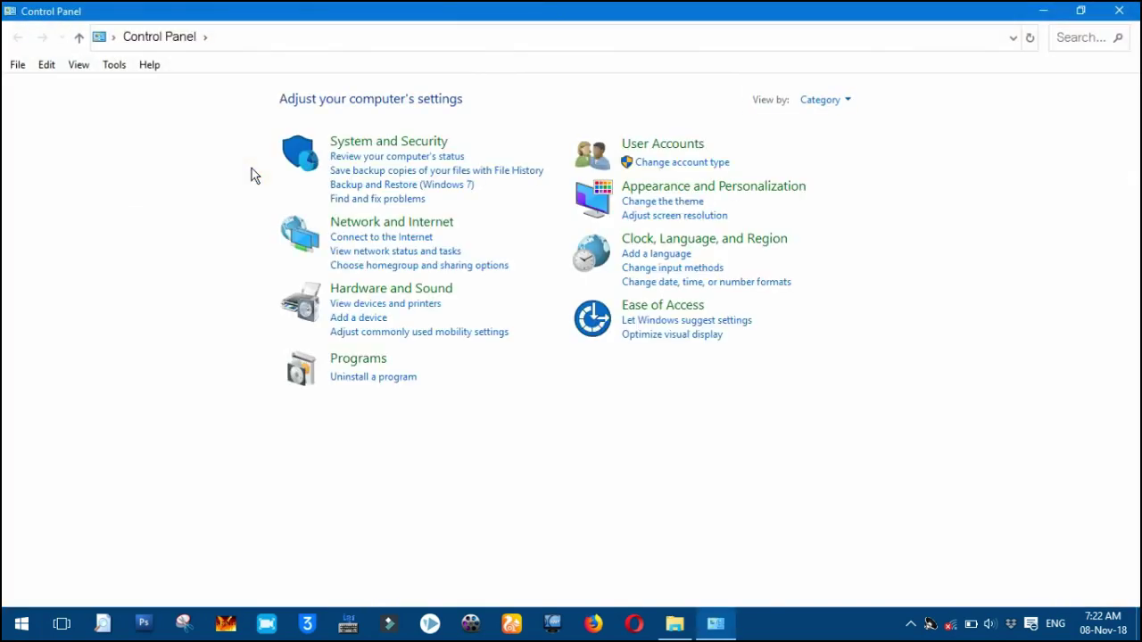
left_click(373, 380)
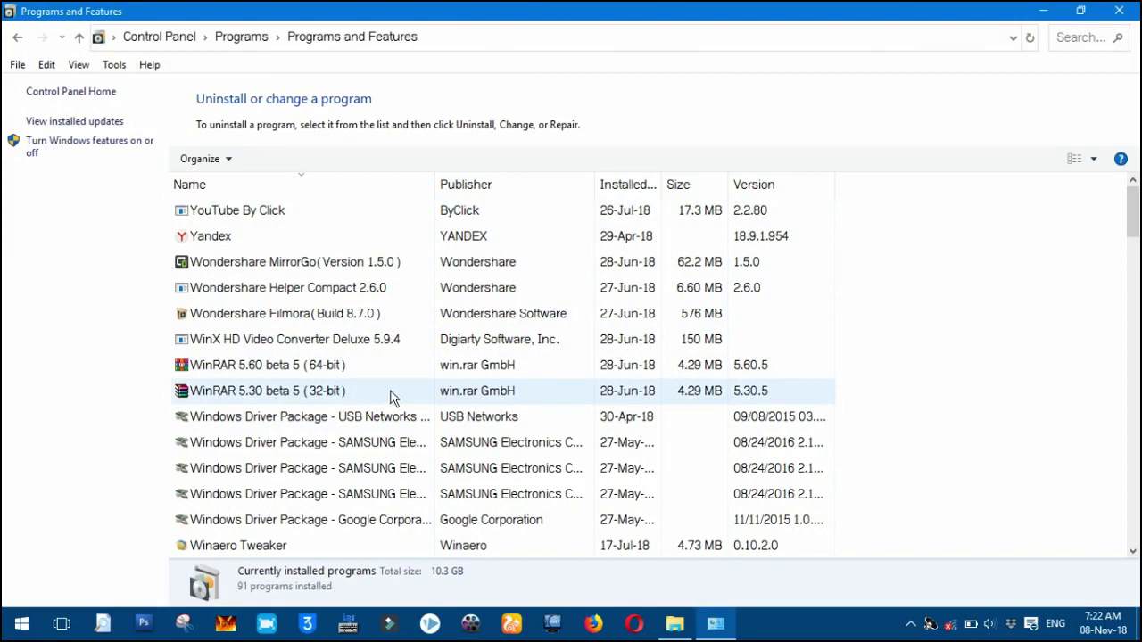
Step: Uninstall WinRAR 5.30 beta 5 (32-bit) and confirm its removal
left_click(339, 391)
left_click(283, 158)
left_click(571, 378)
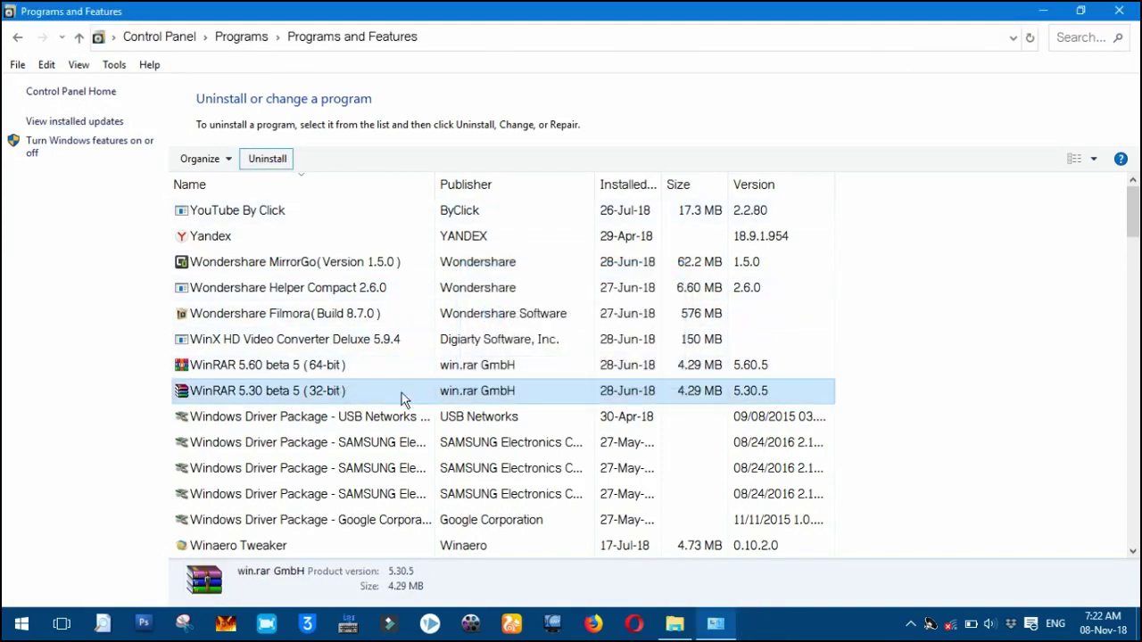
Step: Uninstall WinRAR 5.60 beta 5 (64-bit), confirm its removal and close Programs and Features
left_click(320, 374)
left_click(258, 158)
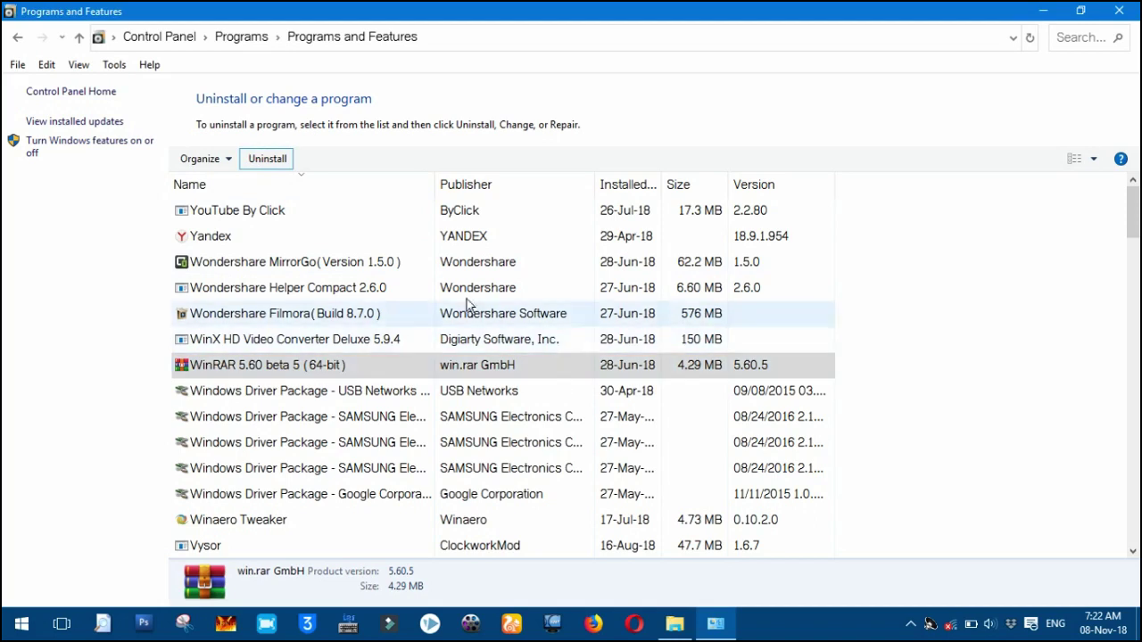
left_click(562, 371)
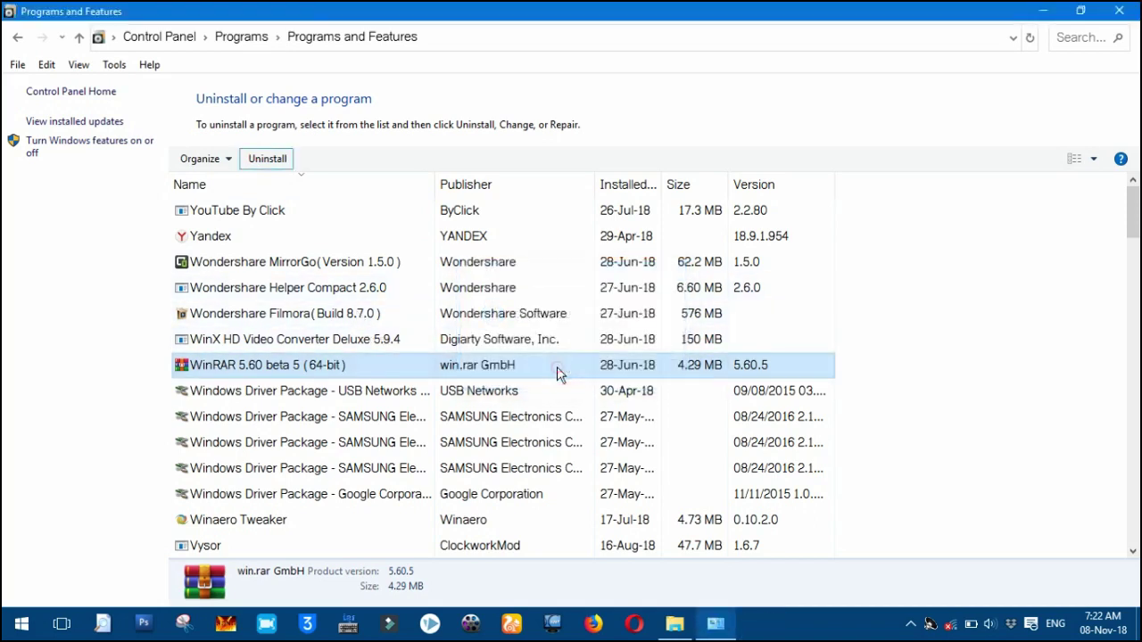
left_click(708, 372)
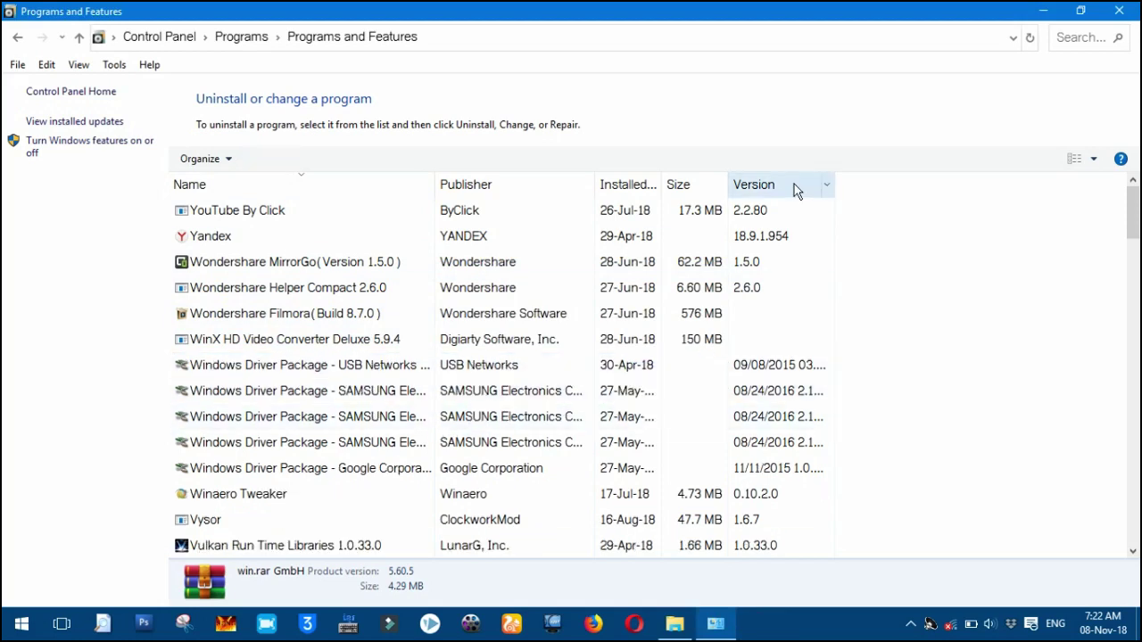
left_click(1119, 11)
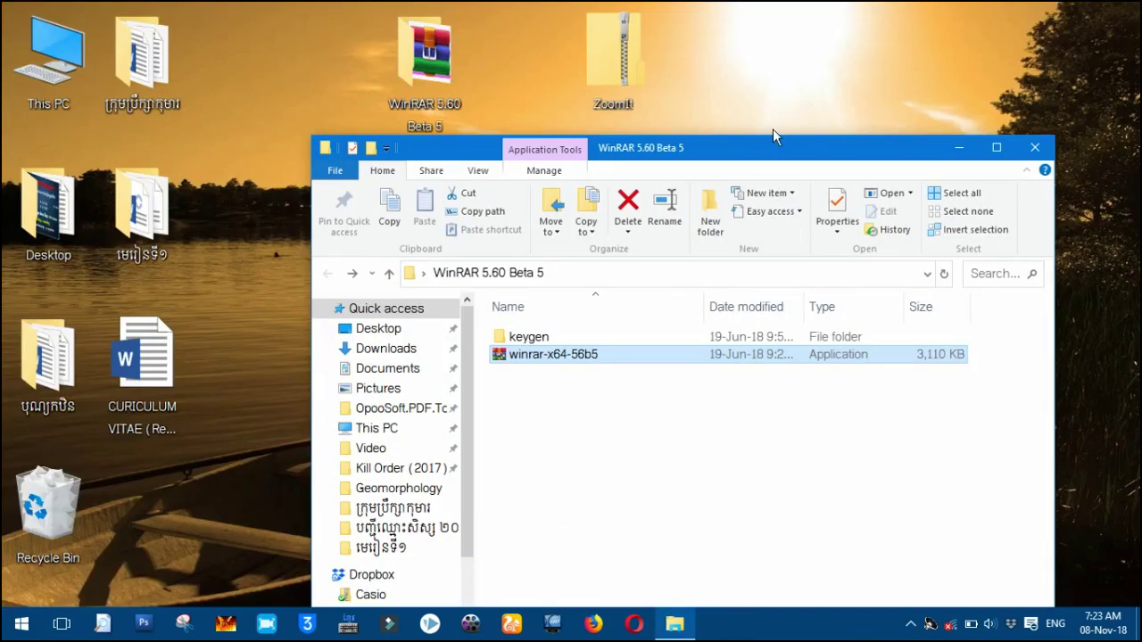
Step: Close and reopen the WinRAR 5.60 Beta 5 folder, and launch the winrar-x64-56b5 installer from it
left_click_drag(847, 145, 587, 205)
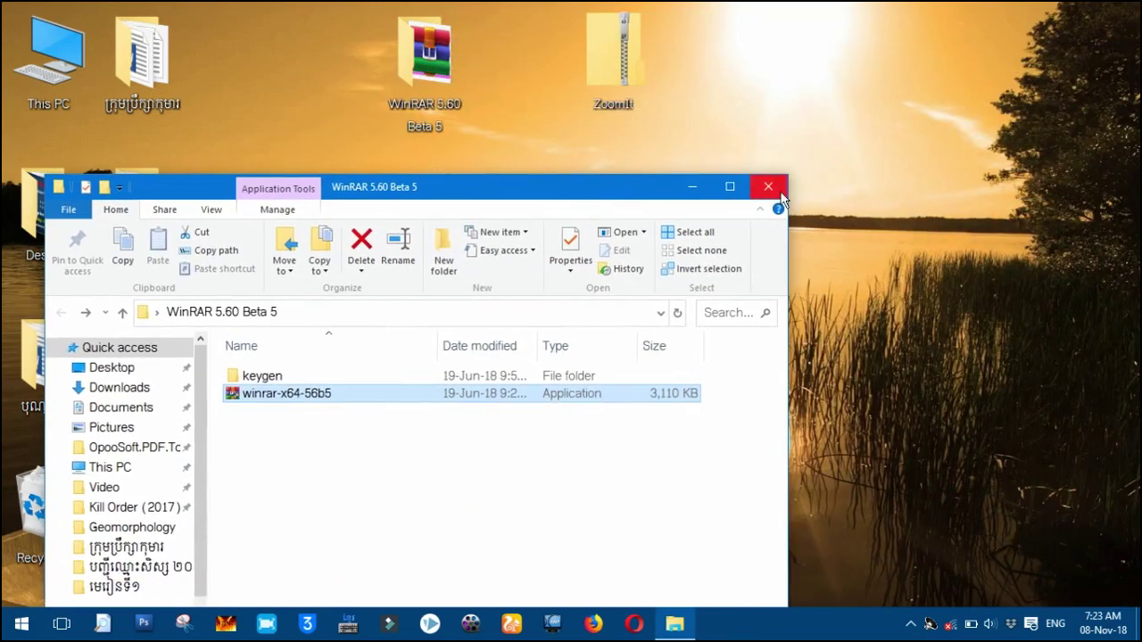
left_click(764, 195)
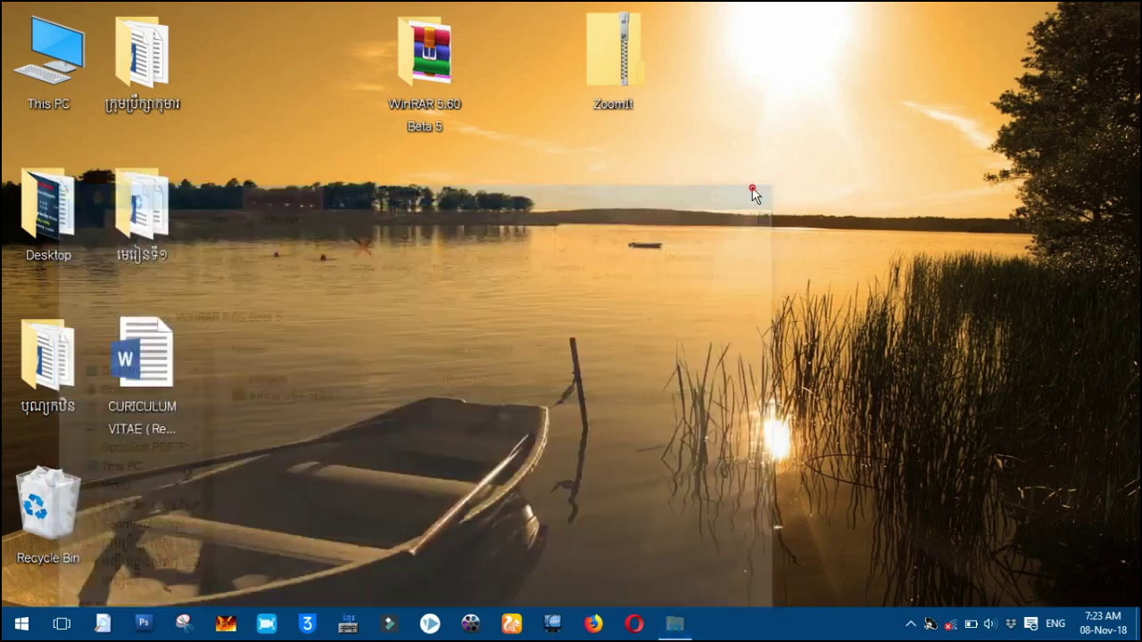
double_click(437, 85)
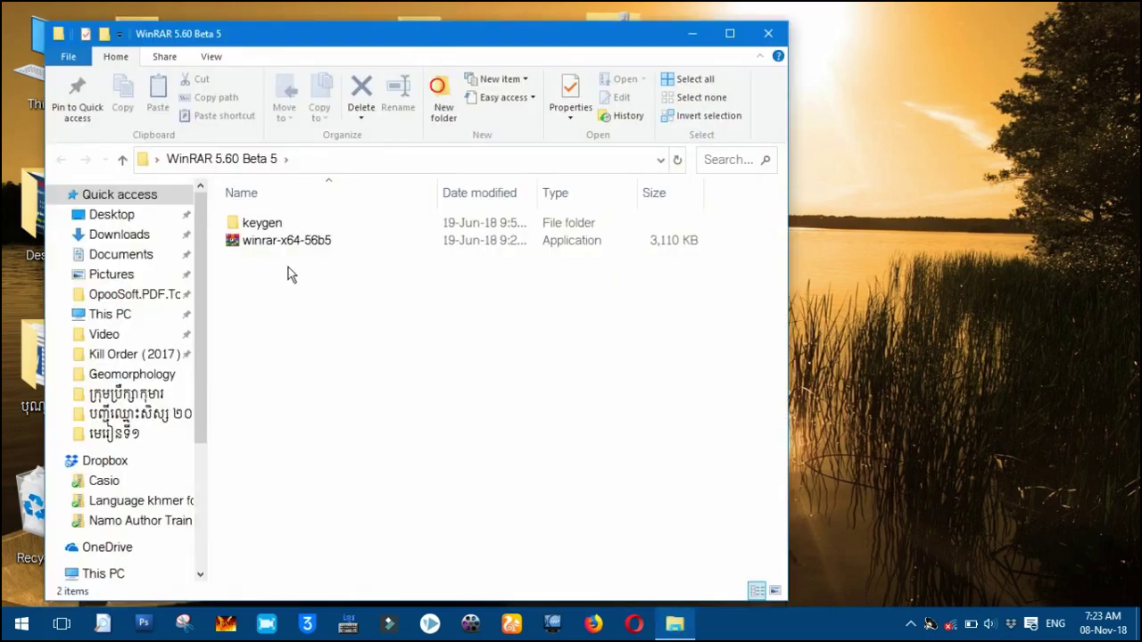
left_click(285, 251)
right_click(284, 254)
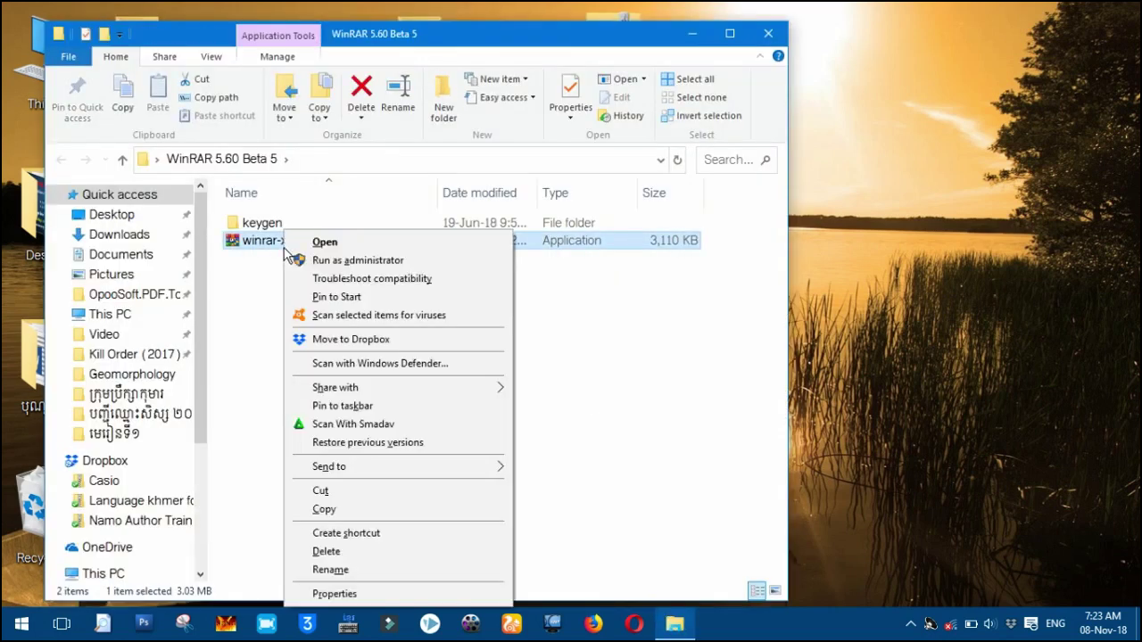
left_click(330, 245)
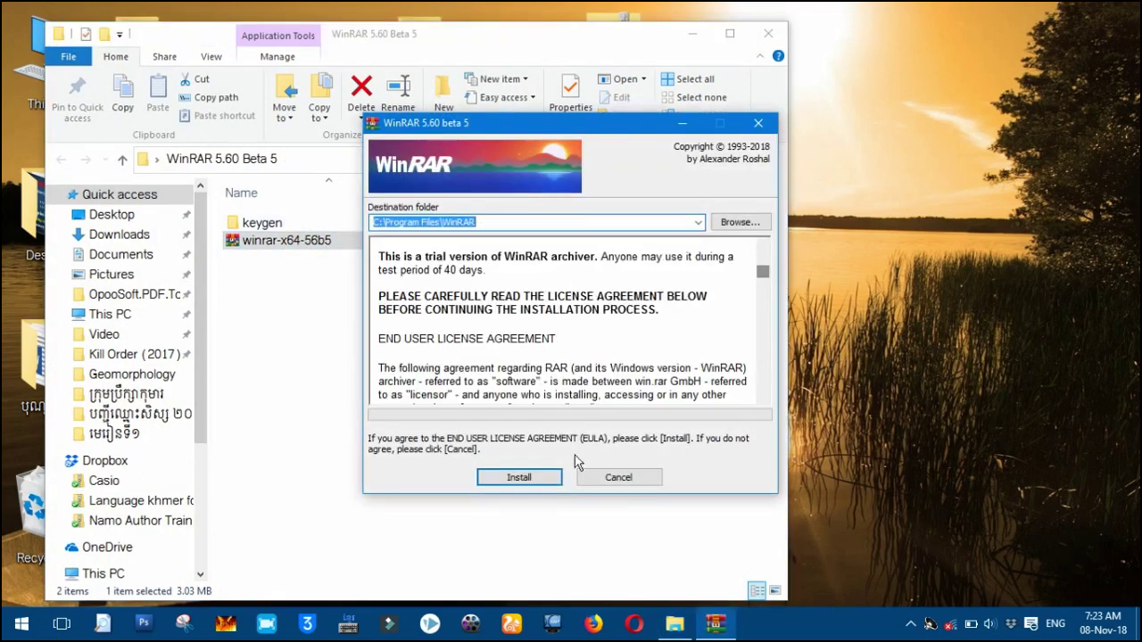
Step: Install WinRAR 5.60 beta 5 into C:\Program Files\WinRAR, accept the default file associations and integration options, and finish the setup
left_click(519, 478)
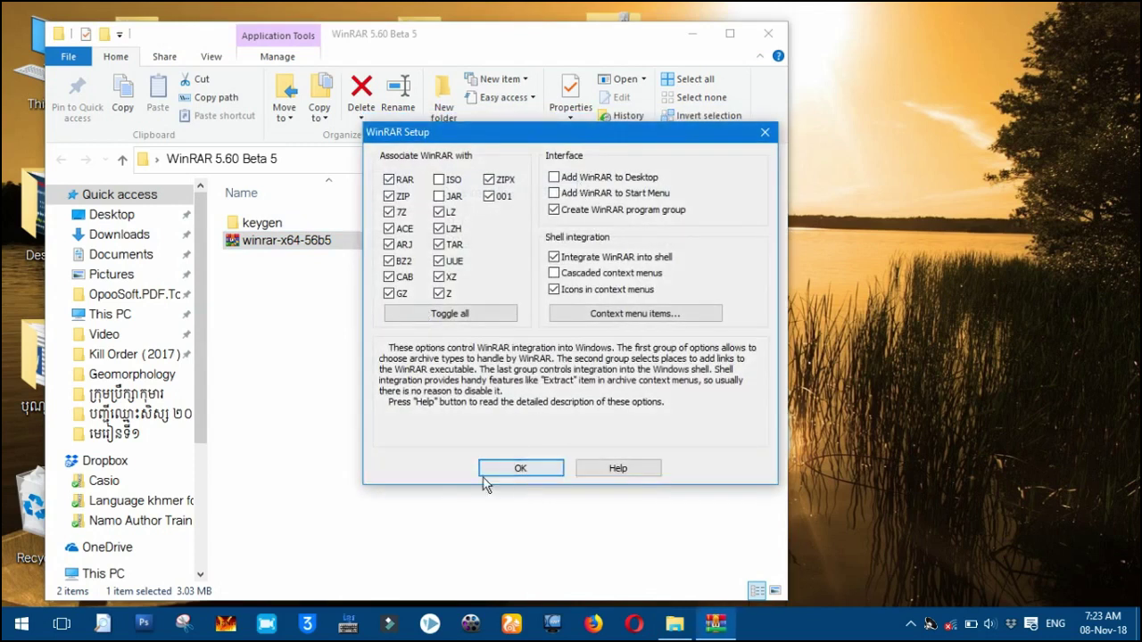
left_click(526, 465)
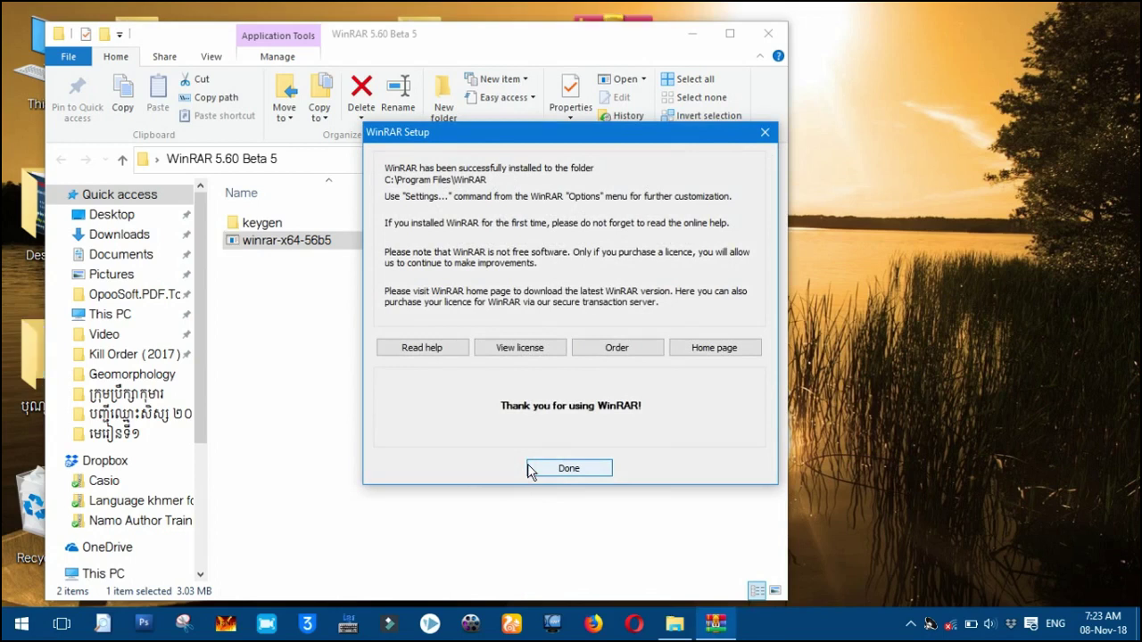
left_click(553, 471)
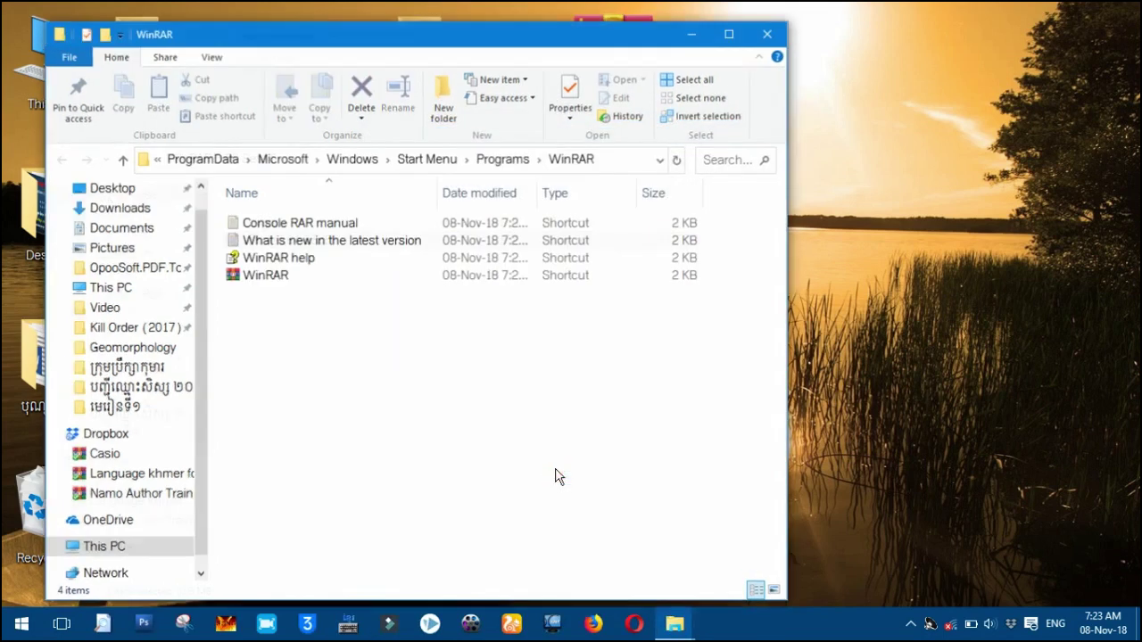
Step: Close the WinRAR shortcuts folder, open the ZoomIt archive twice to check for the licence reminder, and close both archive windows
left_click(768, 34)
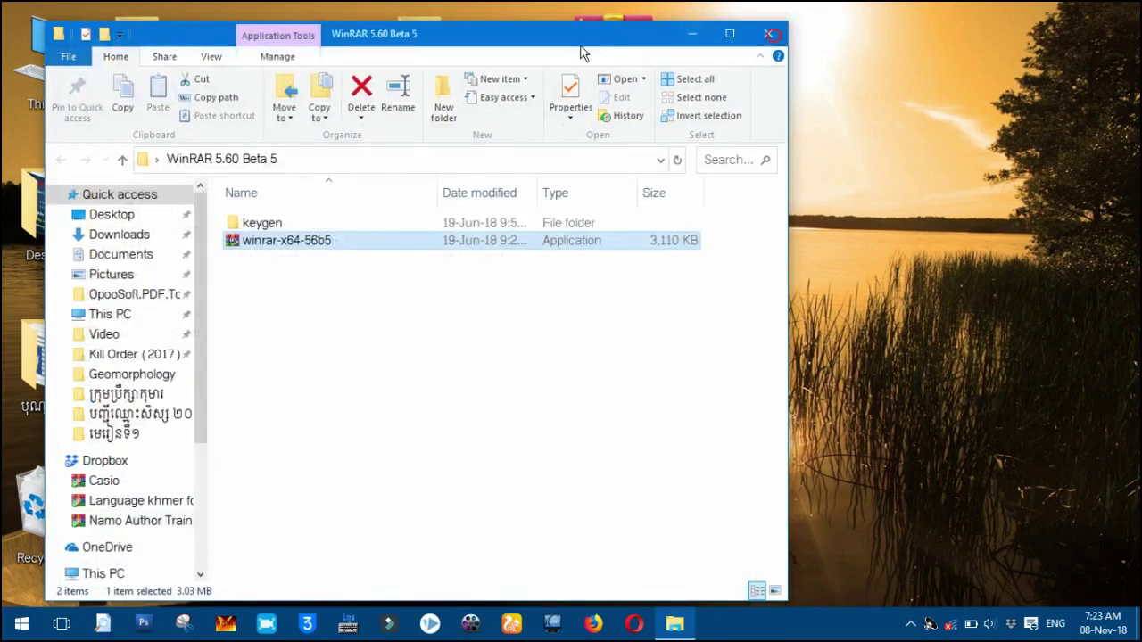
left_click_drag(581, 46, 584, 137)
left_click(630, 70)
double_click(630, 69)
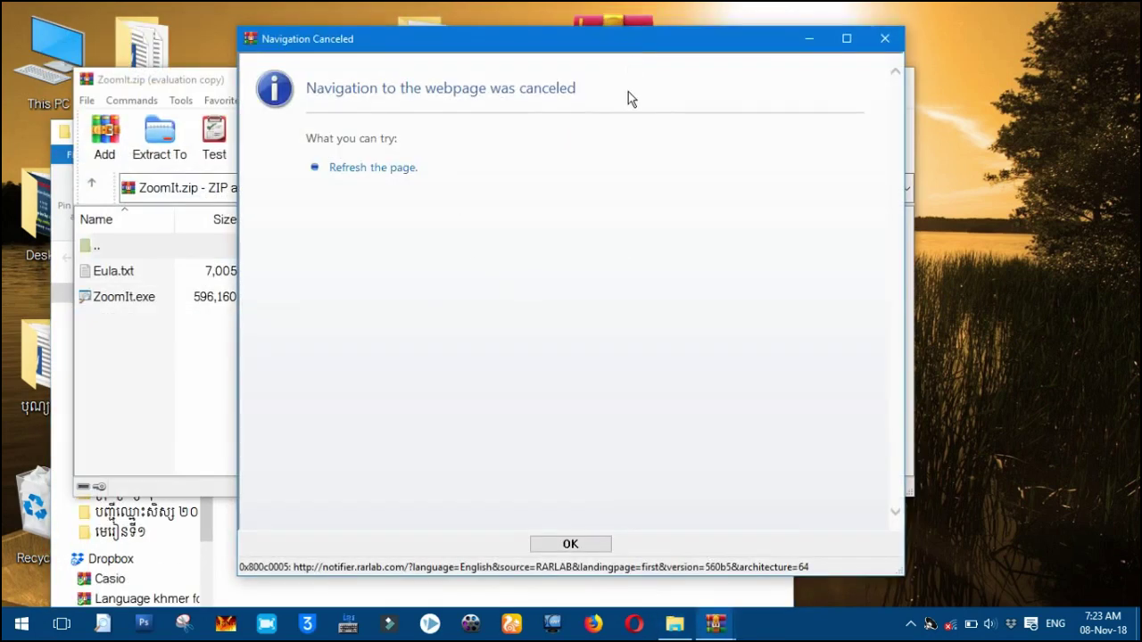
left_click(881, 40)
double_click(627, 50)
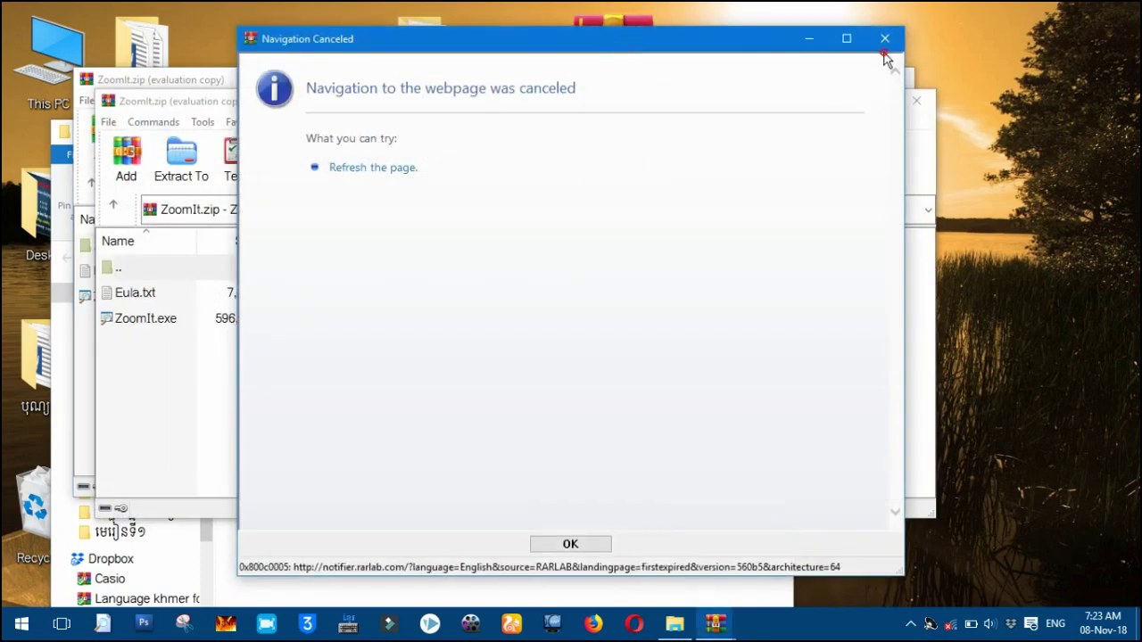
left_click(884, 38)
left_click(923, 105)
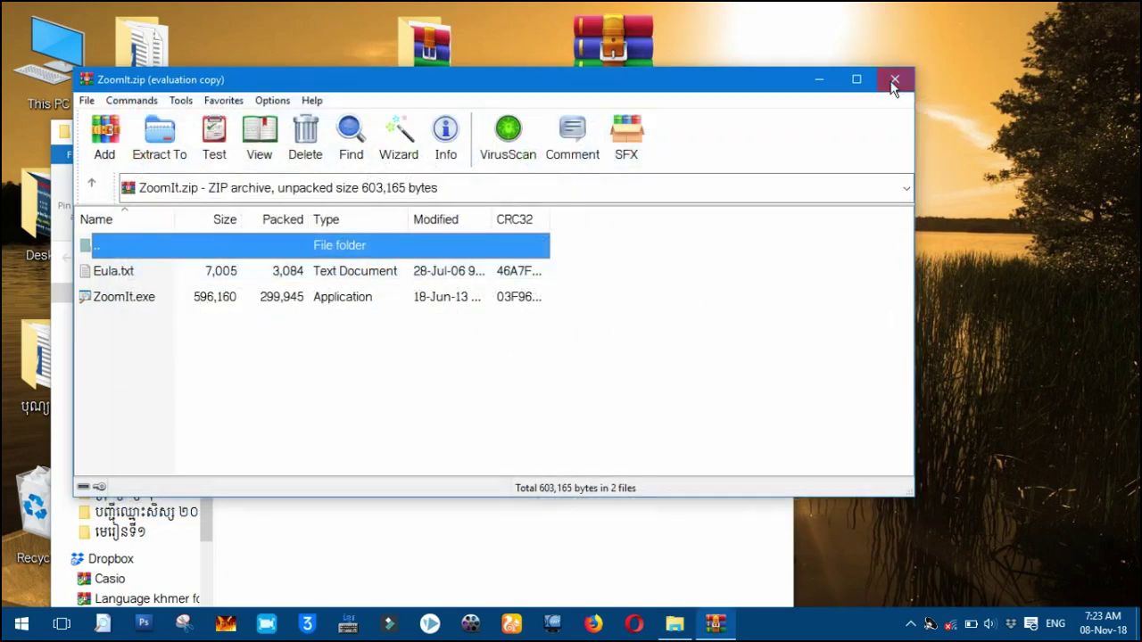
left_click(891, 81)
Step: Copy the WinRAR.v5.01_KEYGEN-FFF file from the keygen subfolder of WinRAR 5.60 Beta 5 and close the folder
double_click(270, 323)
left_click(303, 327)
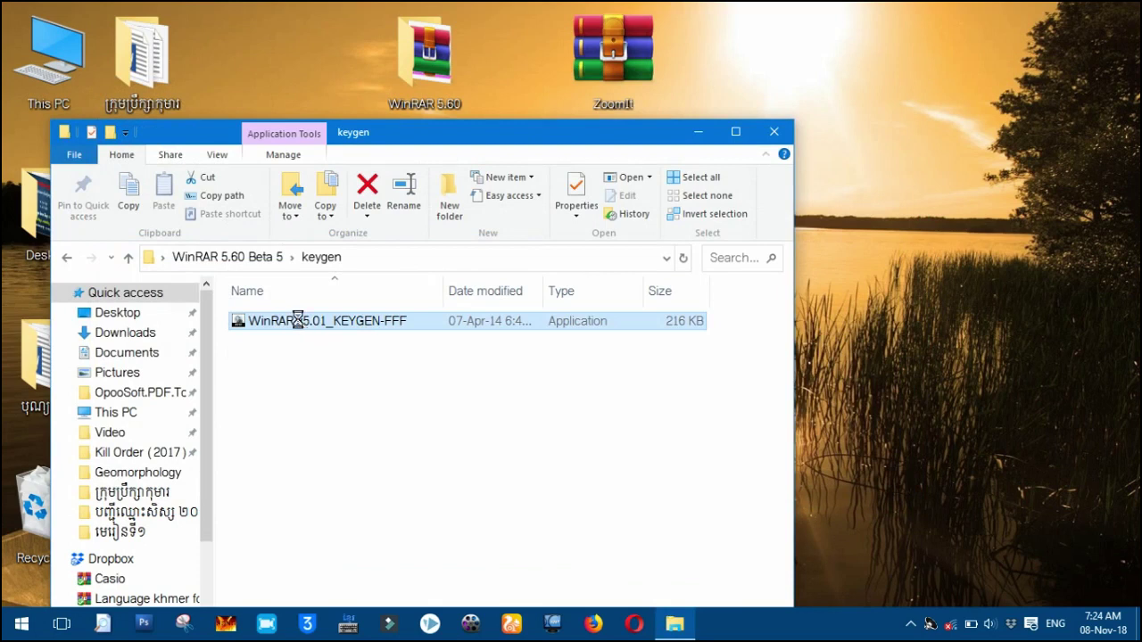
right_click(301, 327)
left_click(369, 510)
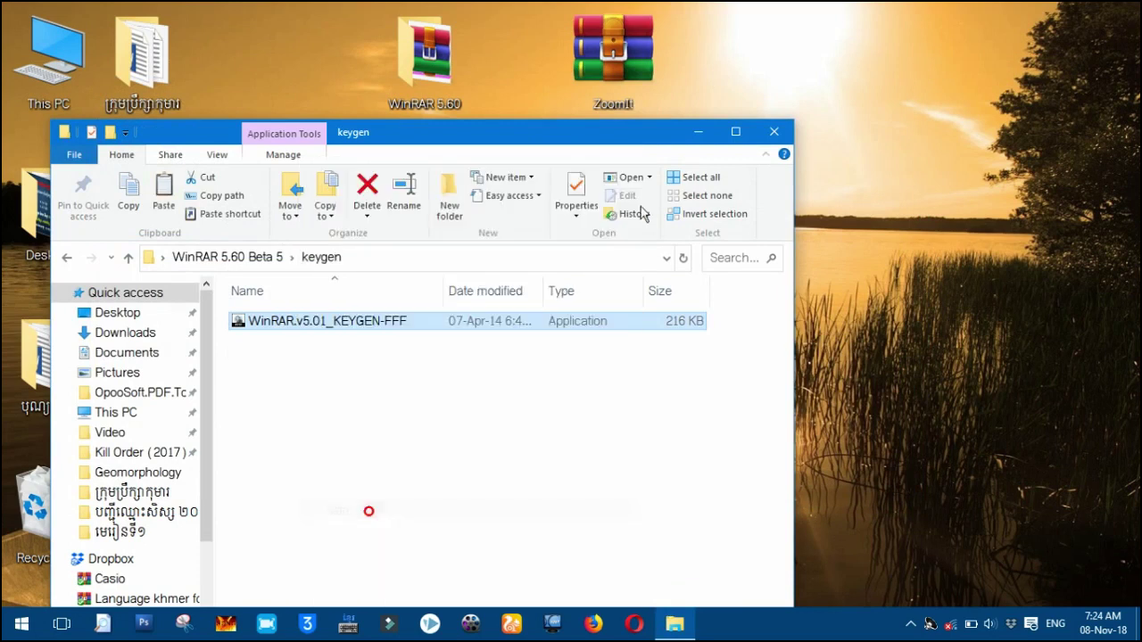
left_click(781, 140)
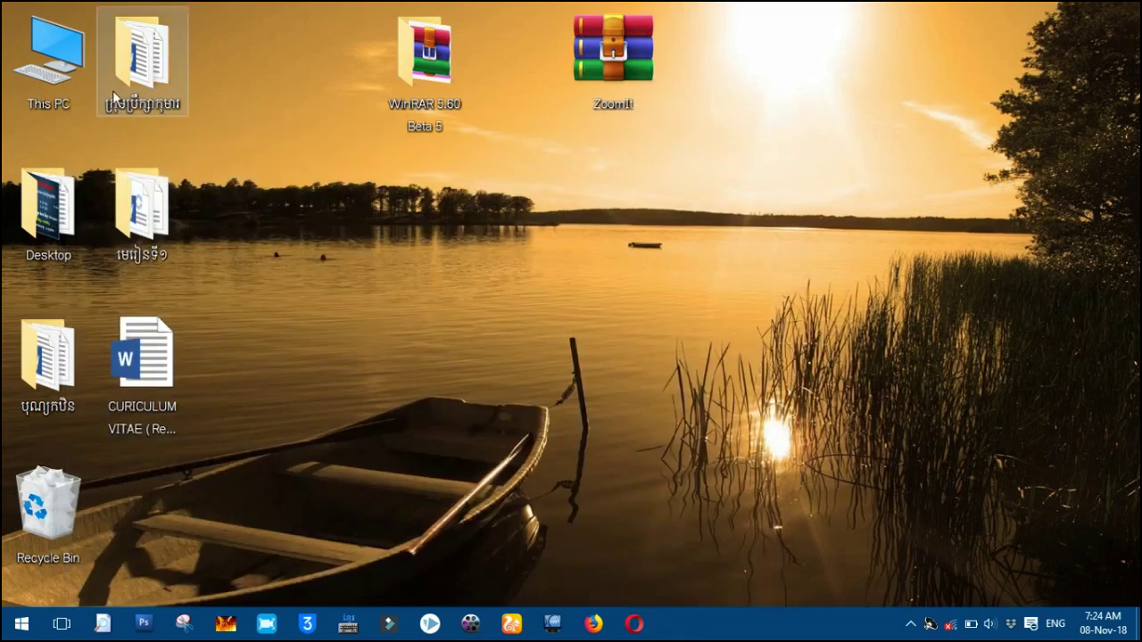
Step: Paste the copied WinRAR.v5.01_KEYGEN-FFF file into C:\Program Files\WinRAR
double_click(78, 78)
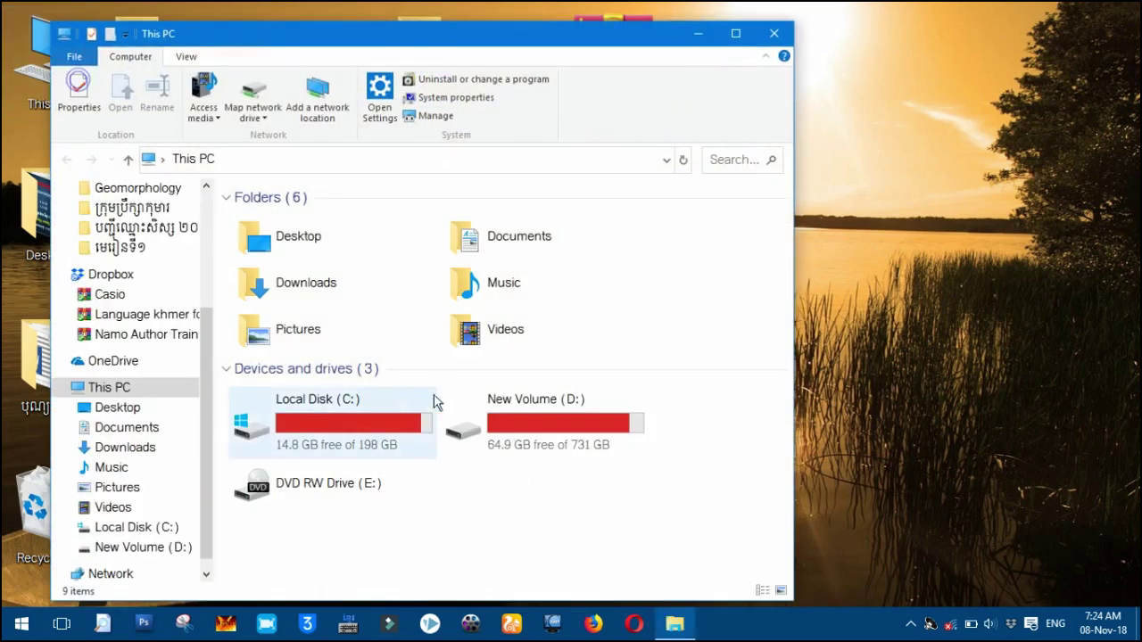
double_click(340, 436)
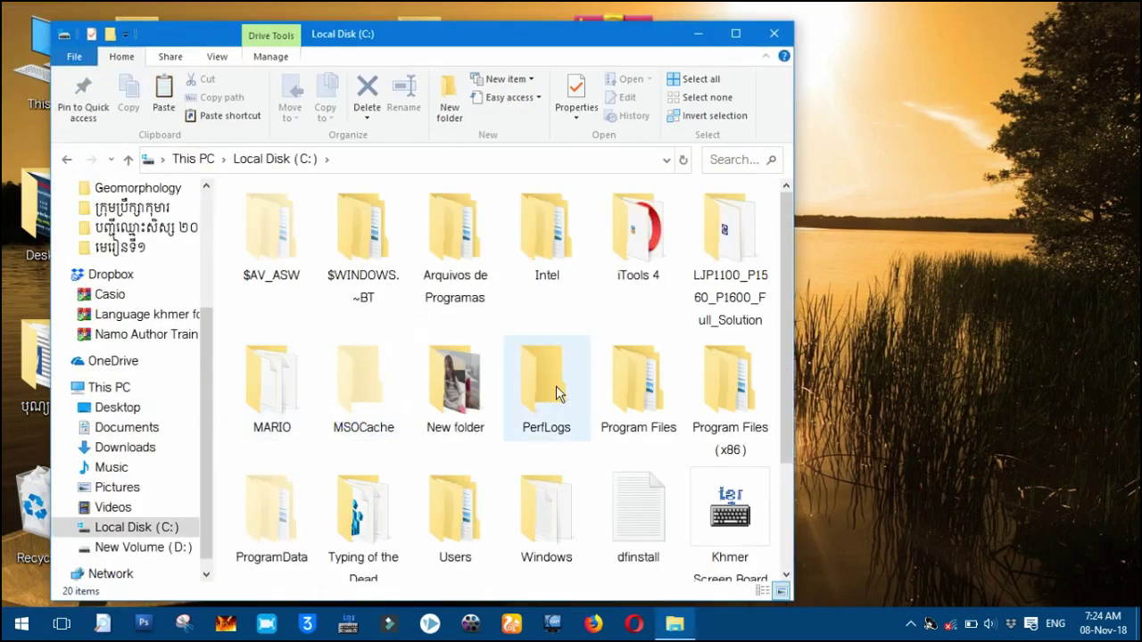
double_click(614, 370)
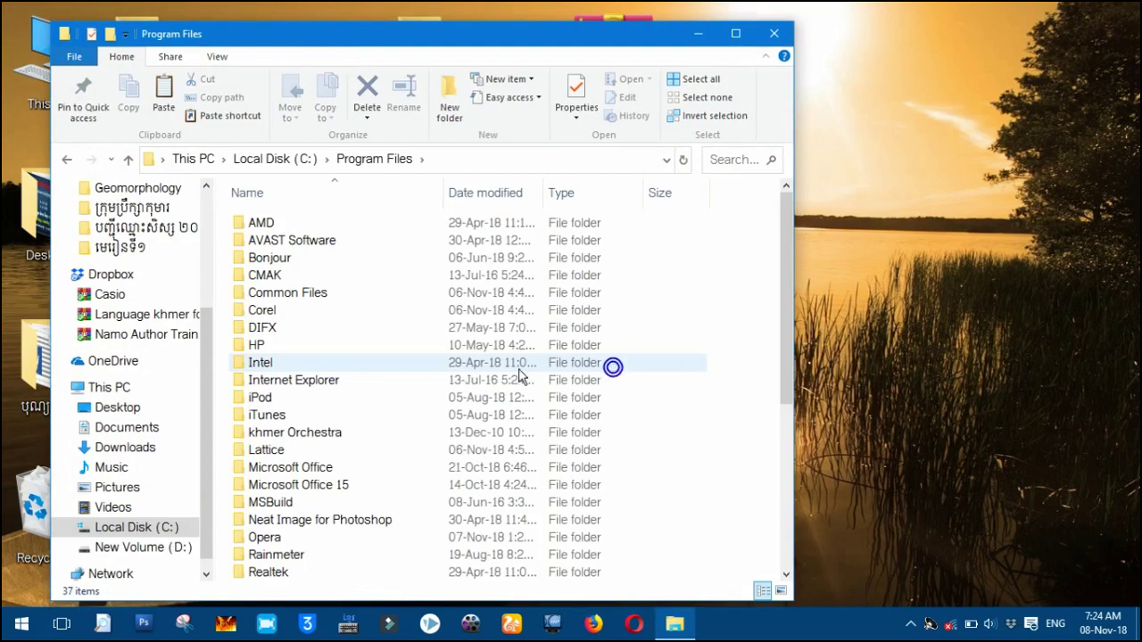
scroll(397, 419, "down", 5)
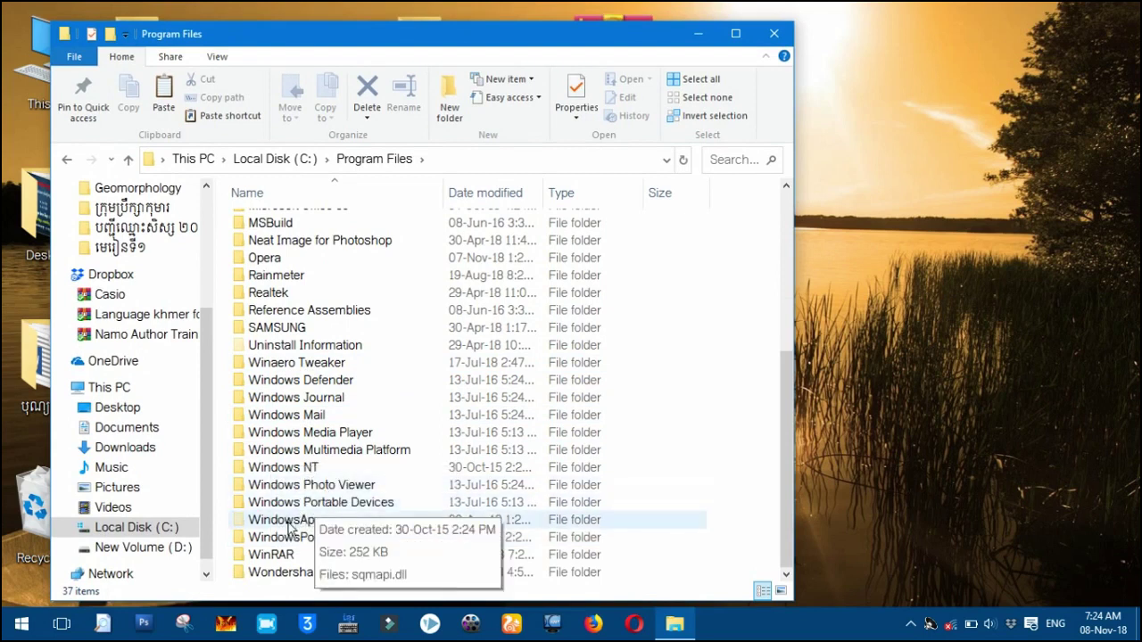
double_click(291, 555)
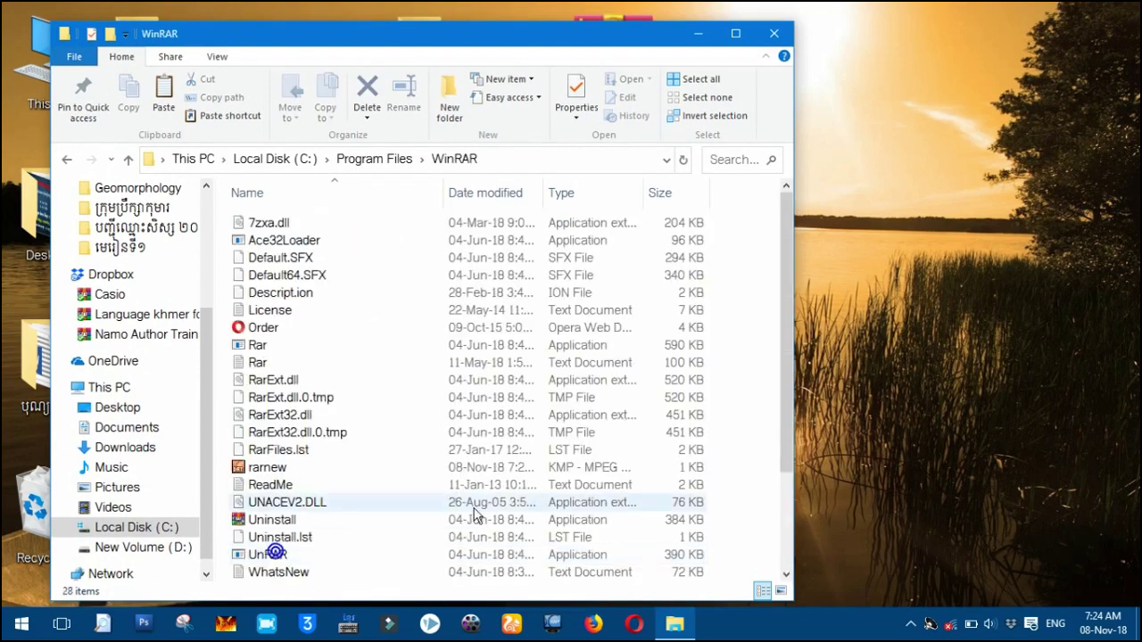
right_click(758, 383)
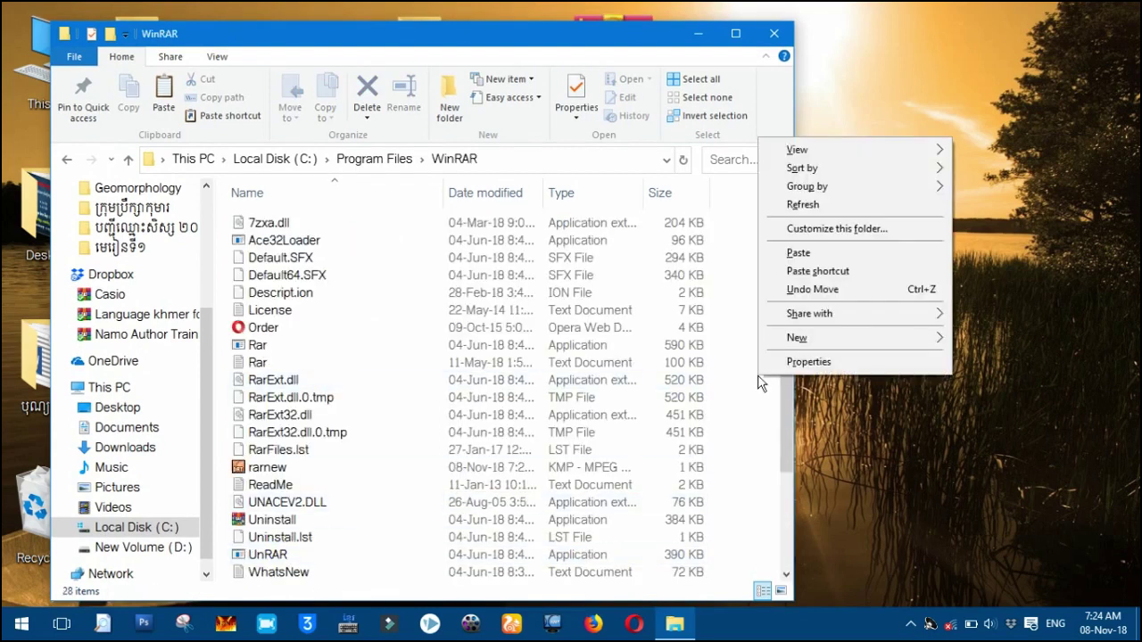
left_click(812, 253)
left_click(521, 207)
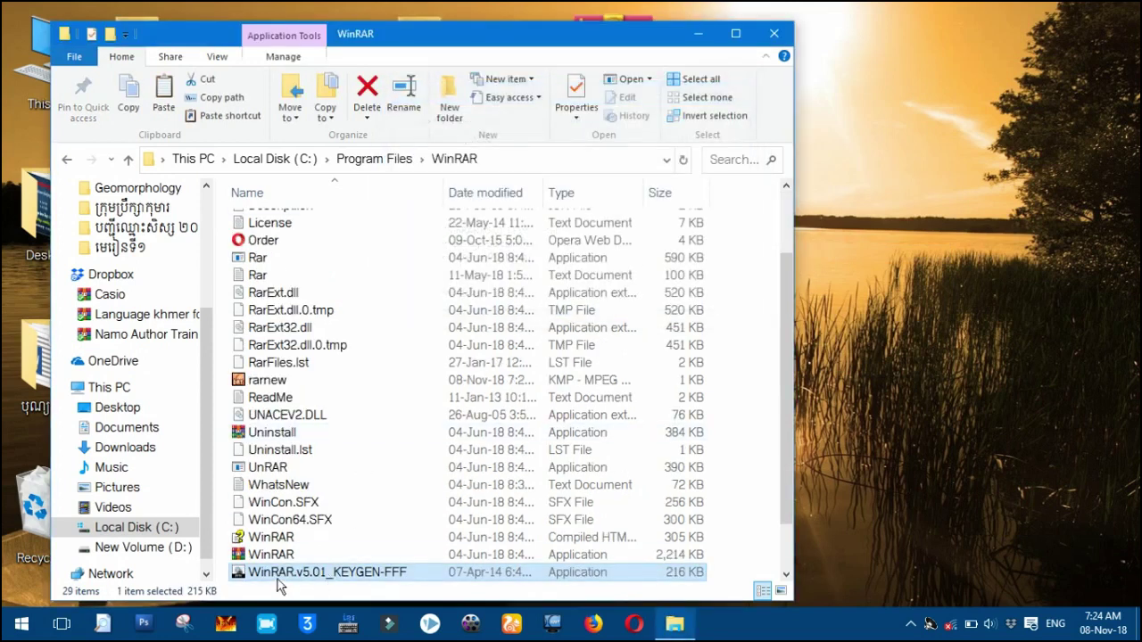
Step: Run the pasted keygen, save its generated keyfile as rarreg in AppData\Roaming\WinRAR, and close the keygen and the folder
double_click(268, 575)
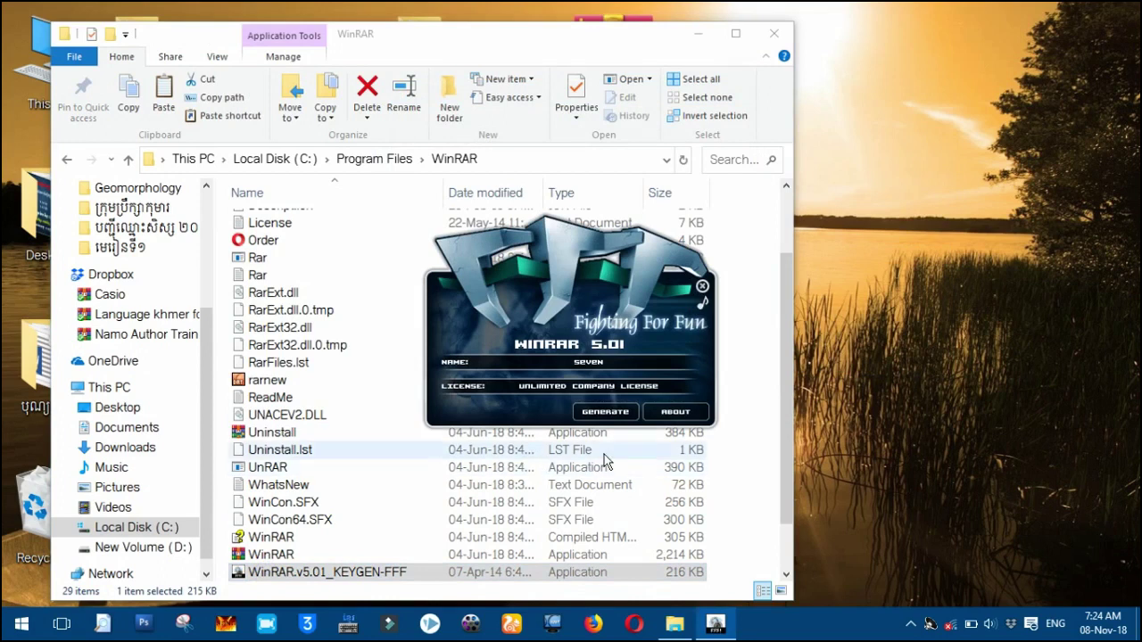
left_click(609, 417)
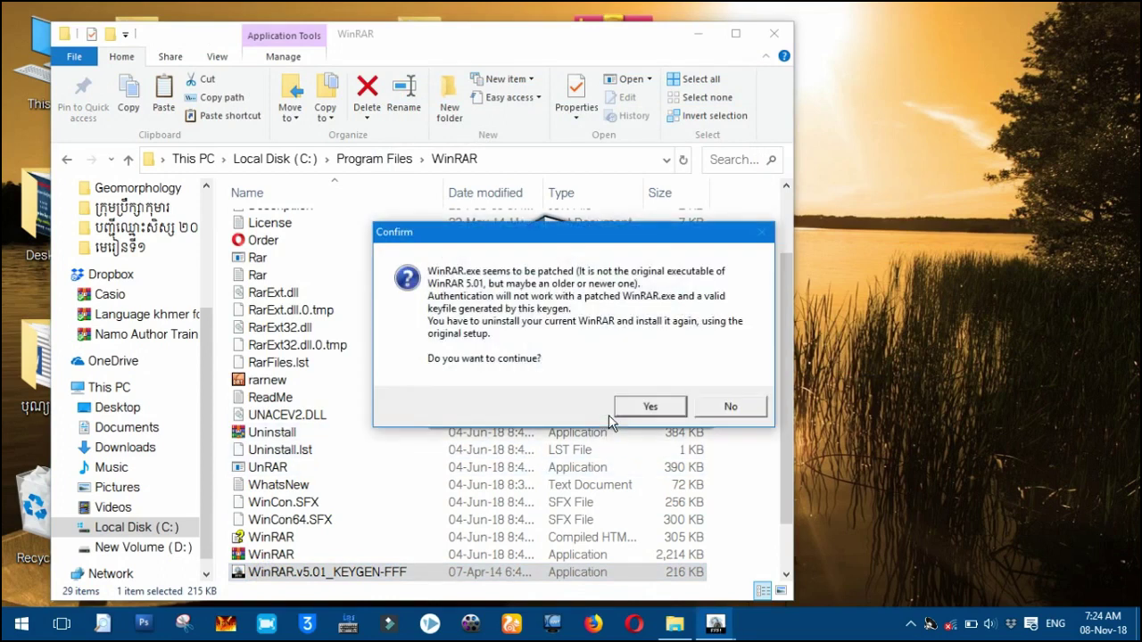
left_click(648, 411)
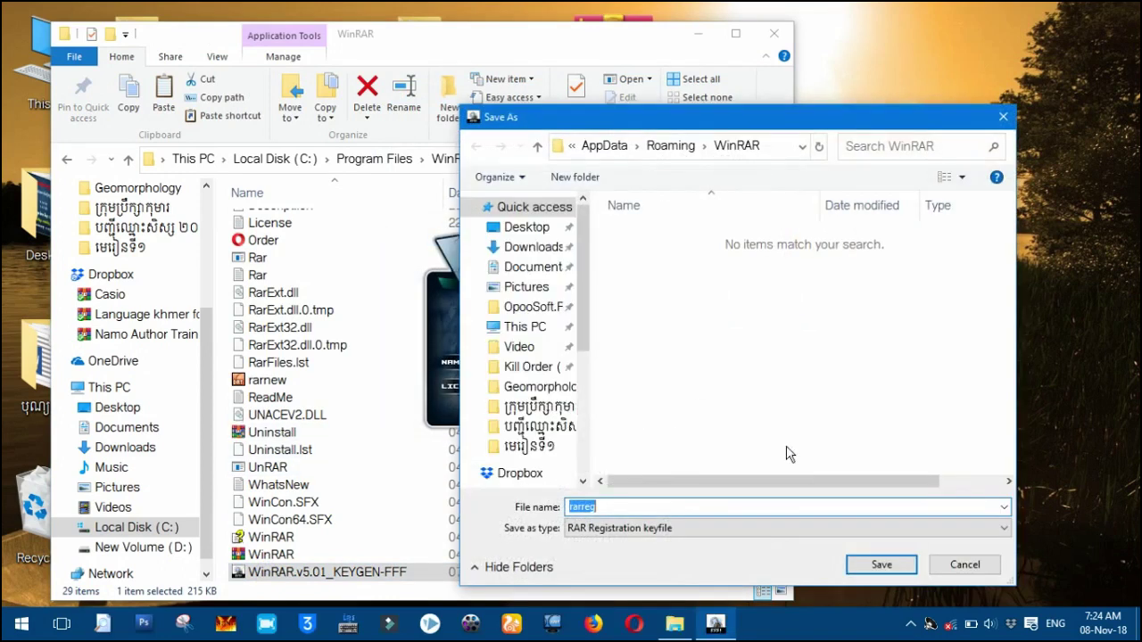
left_click(874, 566)
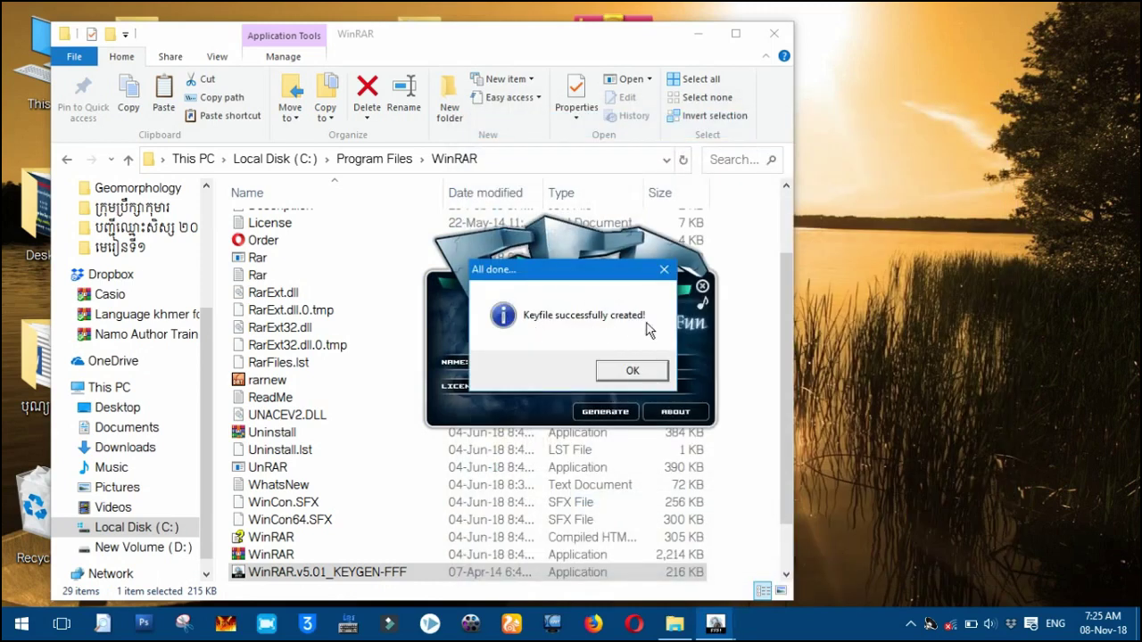
left_click(632, 373)
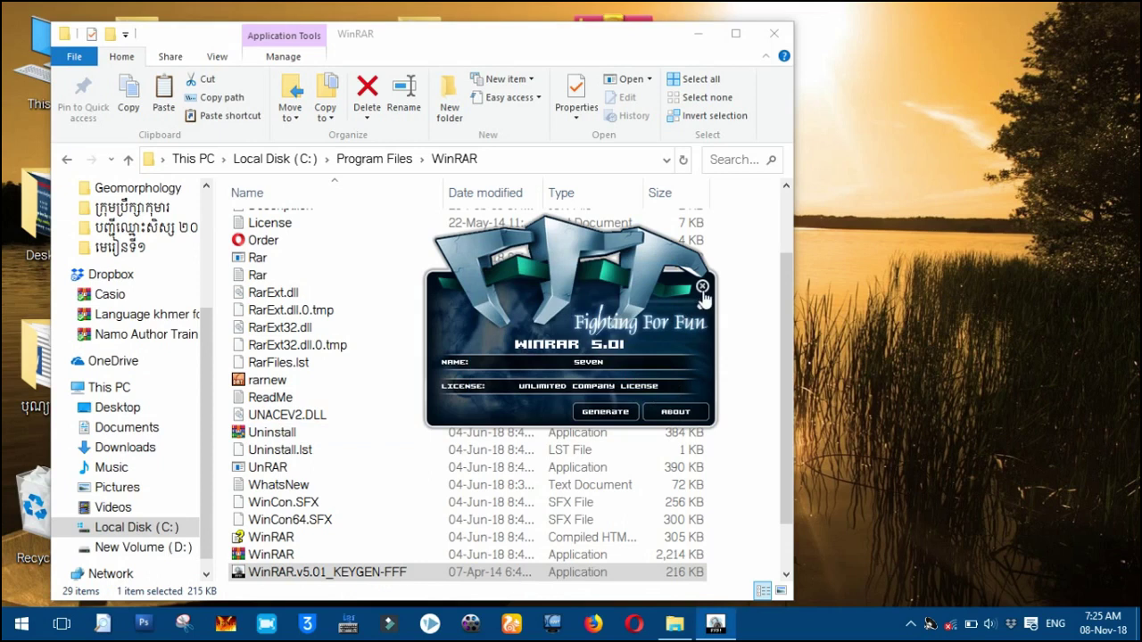
left_click(702, 287)
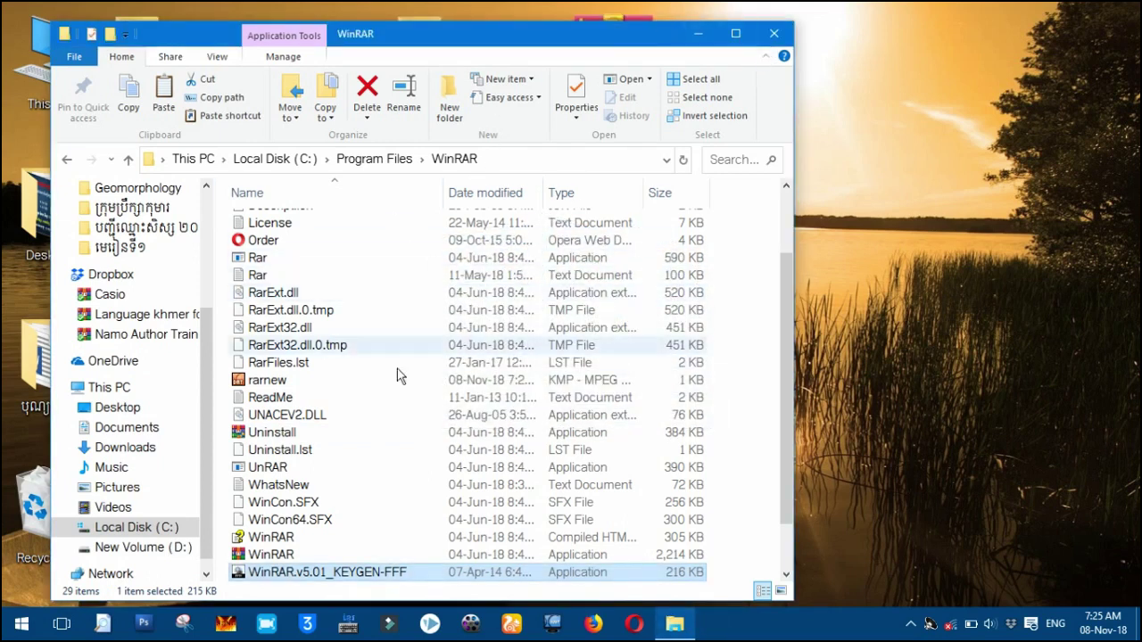
left_click(774, 33)
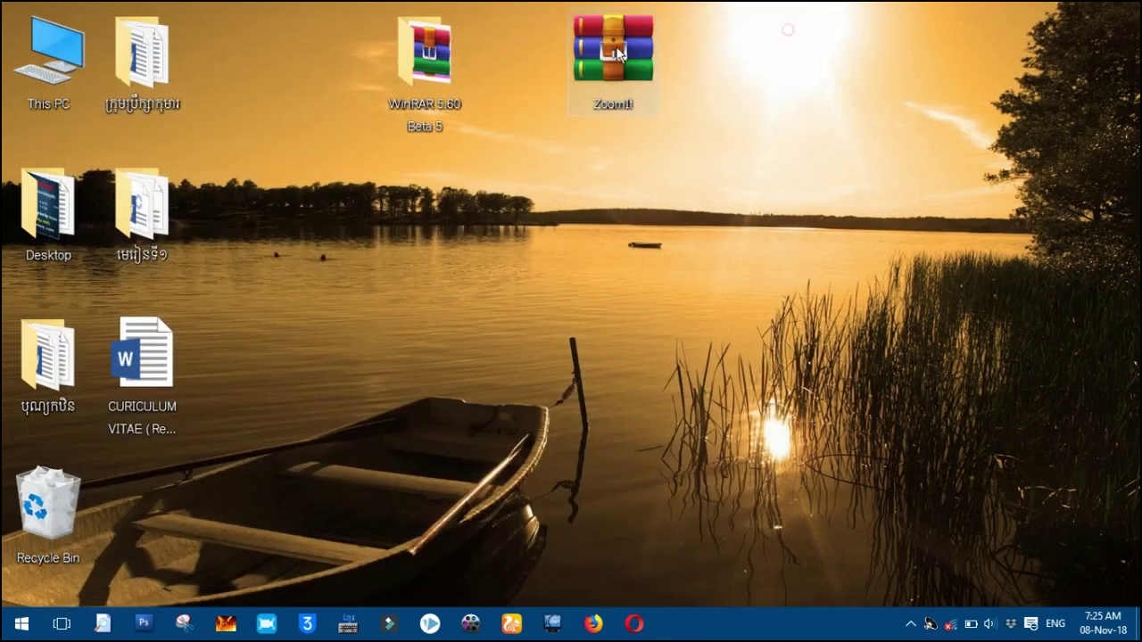
Step: Open and close the ZoomIt archive twice to check whether the evaluation notice still shows
double_click(607, 51)
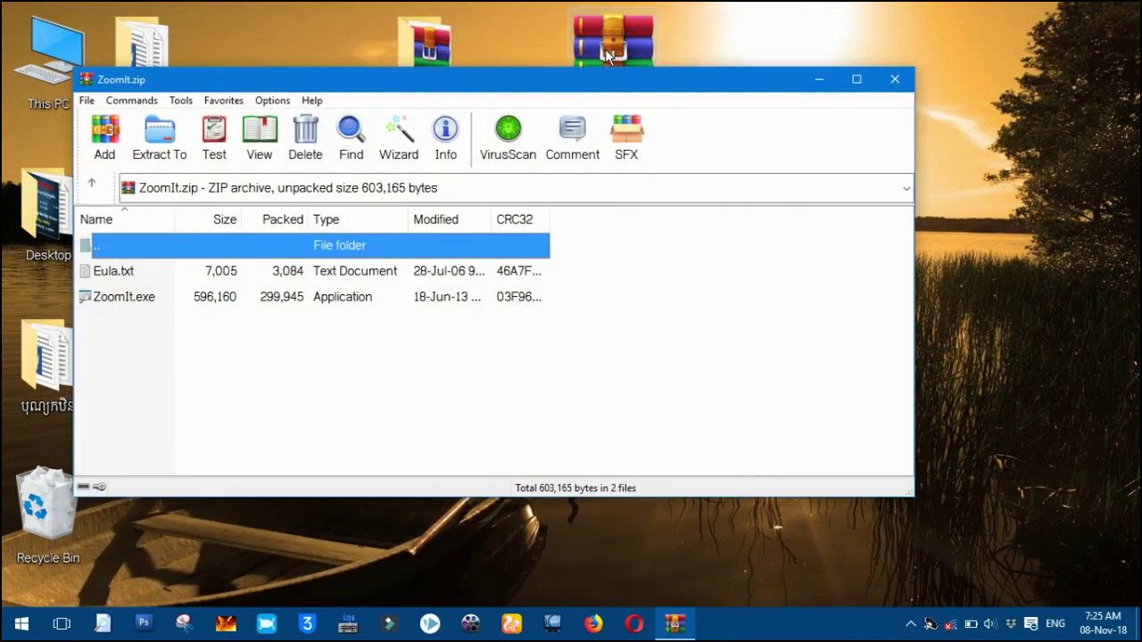
left_click(895, 78)
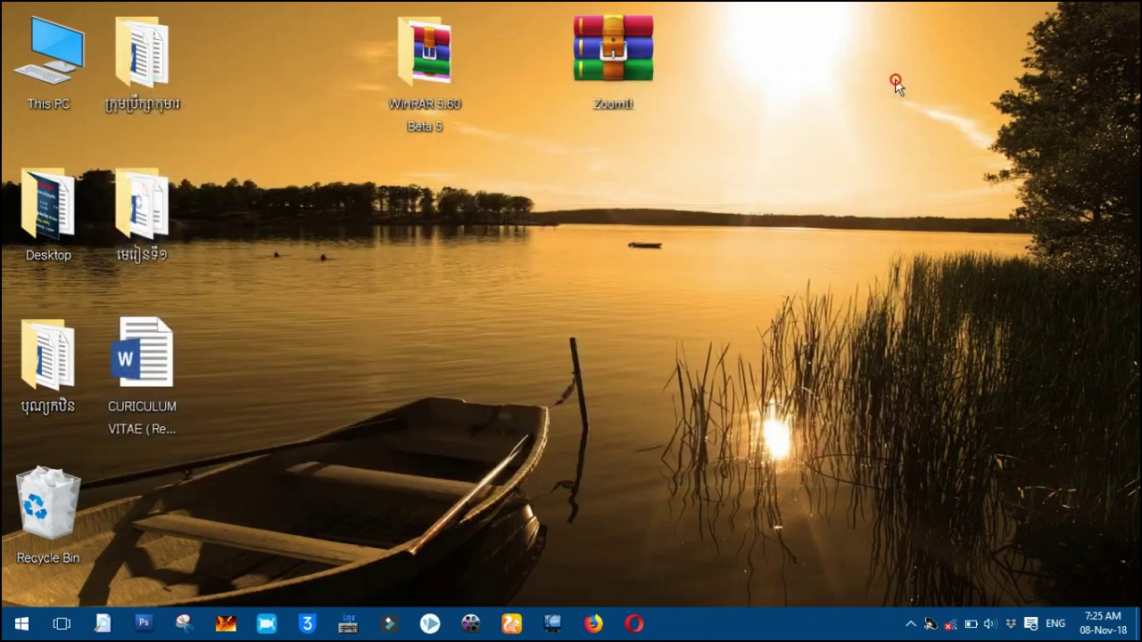
double_click(622, 68)
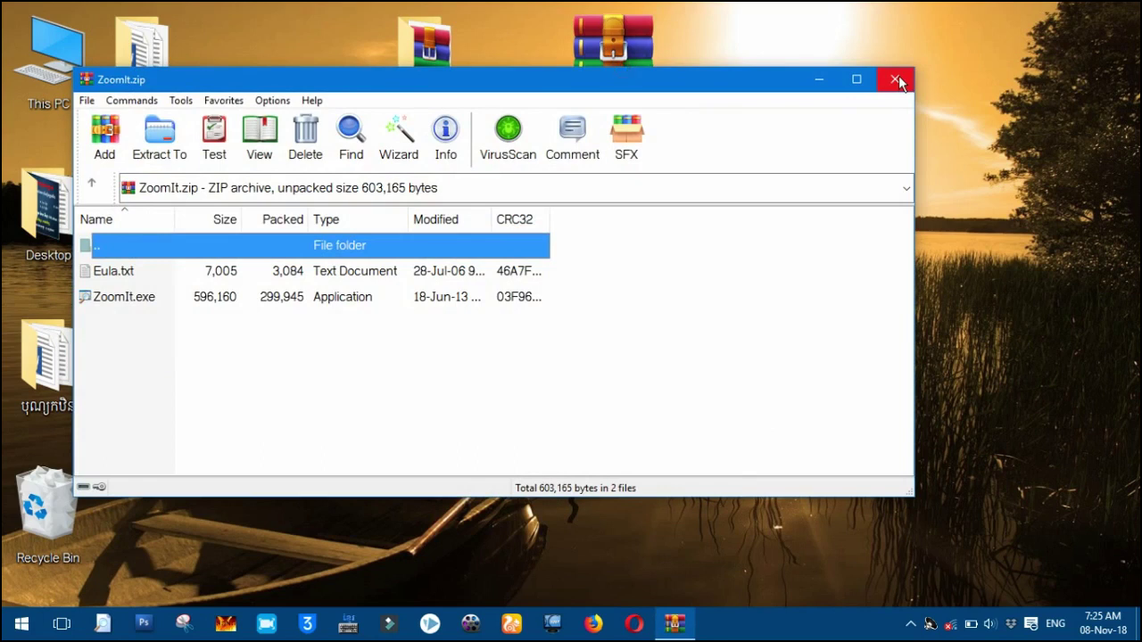
left_click(899, 78)
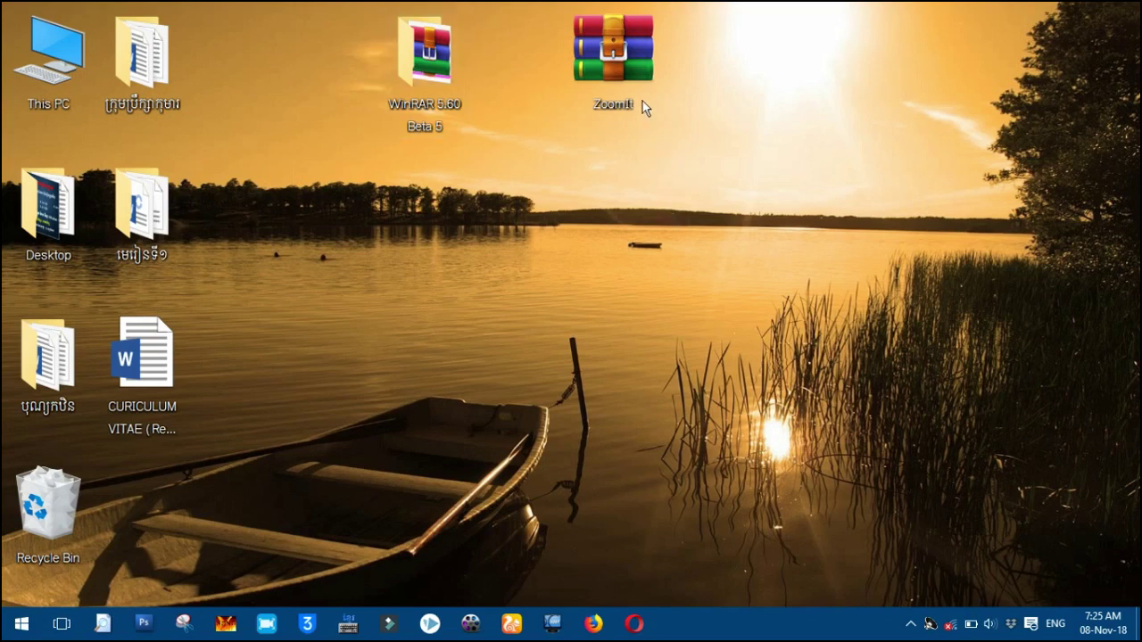
Step: Review the winrar-x64-56b5 installer in the WinRAR 5.60 Beta 5 folder and close the folder
double_click(446, 77)
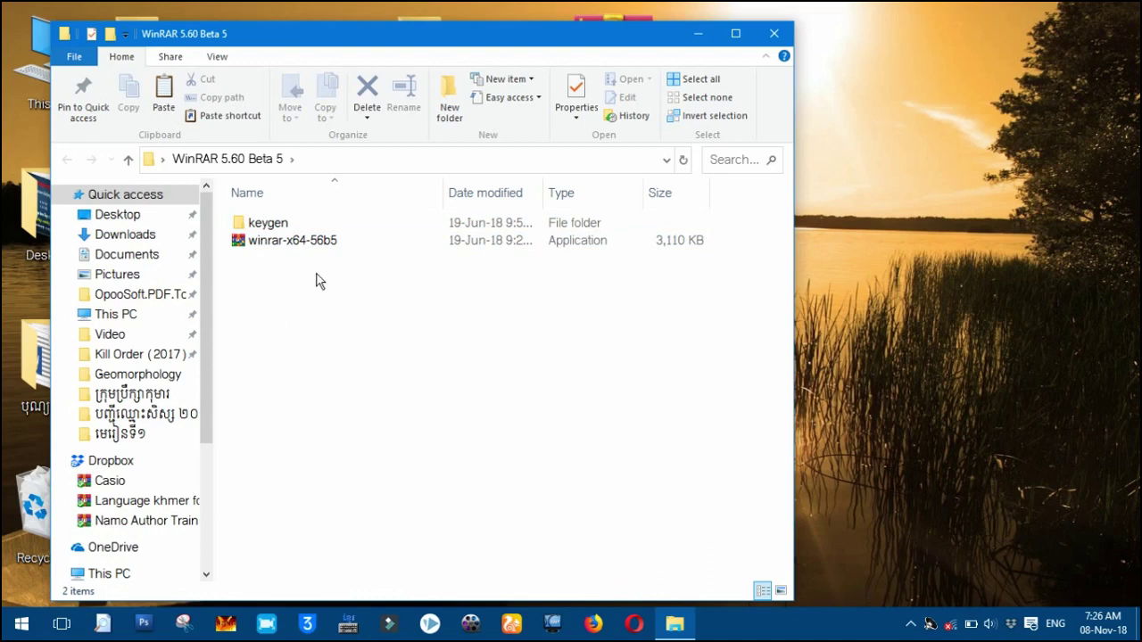
left_click(288, 248)
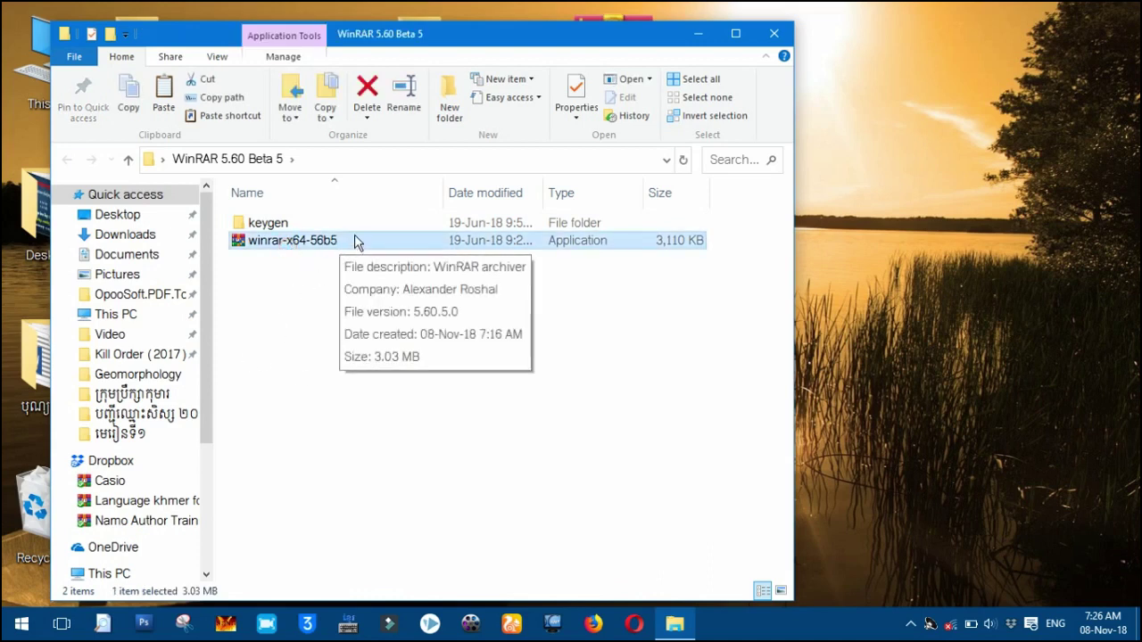
left_click(774, 34)
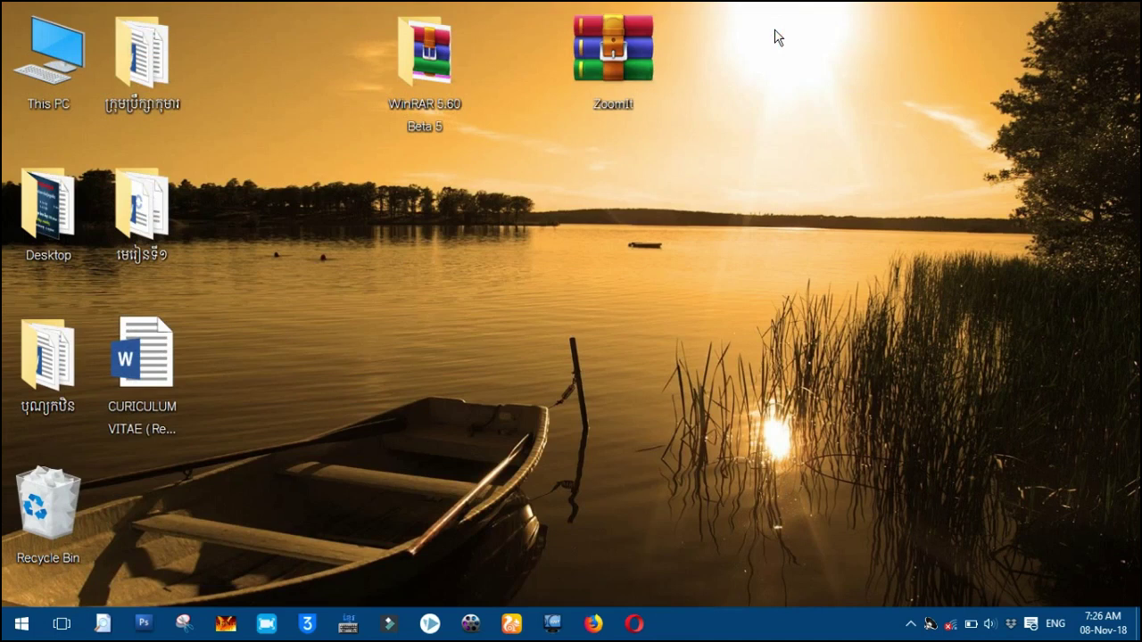